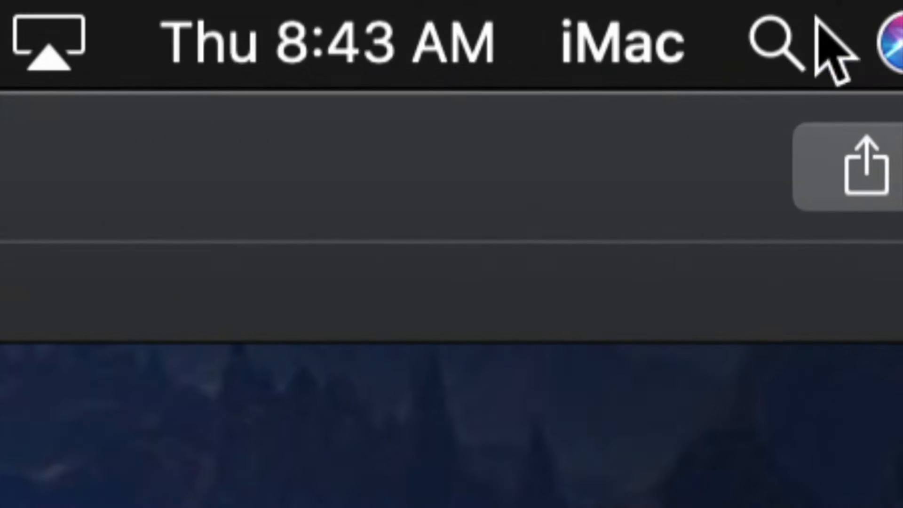
Step: Search Spotlight for "disk" and open Disk Utility
{"action": "left_click", "coordinate": [771, 38]}
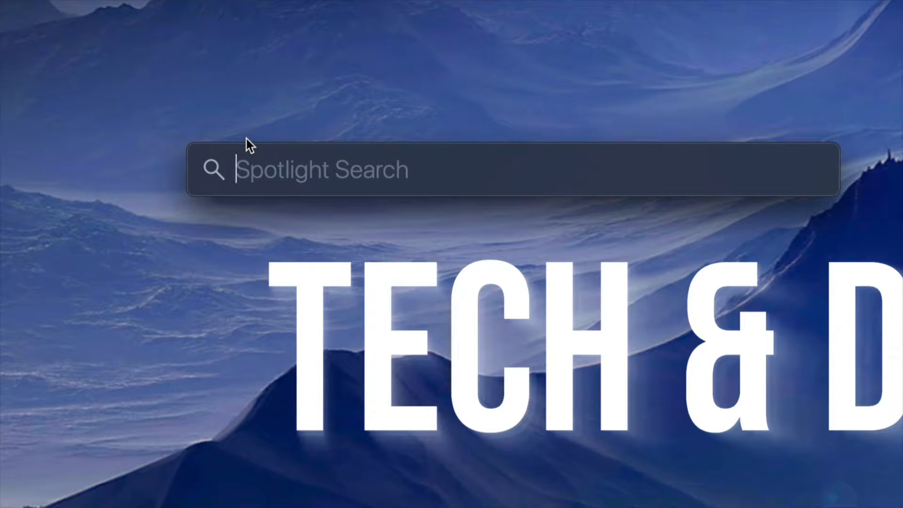
{"action": "type", "text": "disk"}
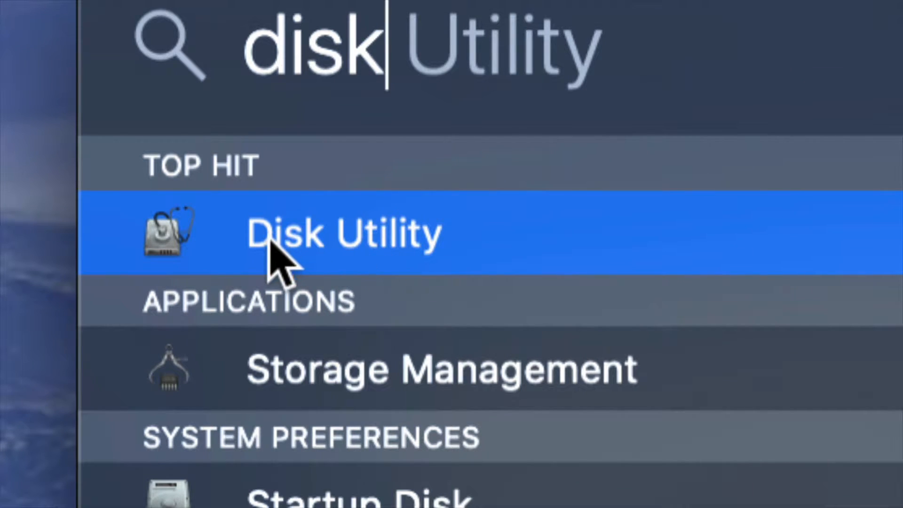
{"action": "key", "text": "Return"}
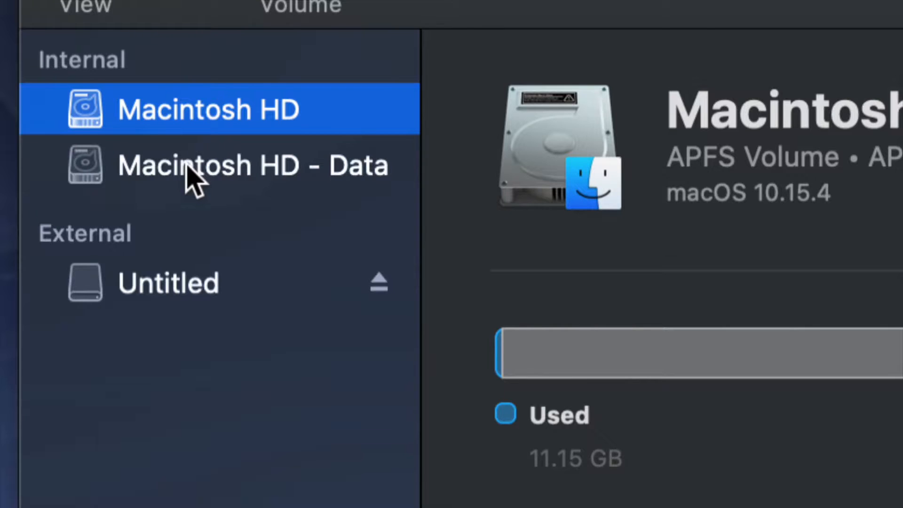
Step: Select the external Untitled volume and show all devices in the sidebar instead of only volumes
{"action": "left_click", "coordinate": [158, 279]}
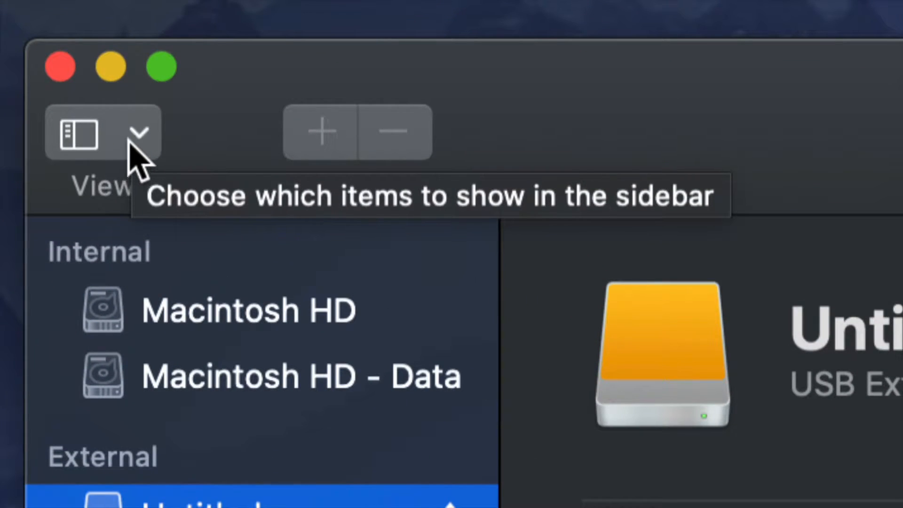
{"action": "left_click", "coordinate": [130, 143]}
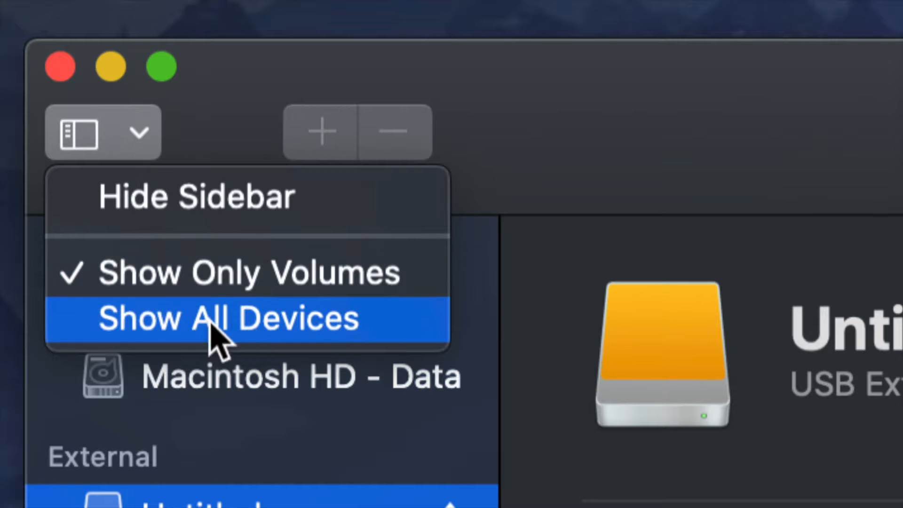
{"action": "left_click", "coordinate": [250, 322]}
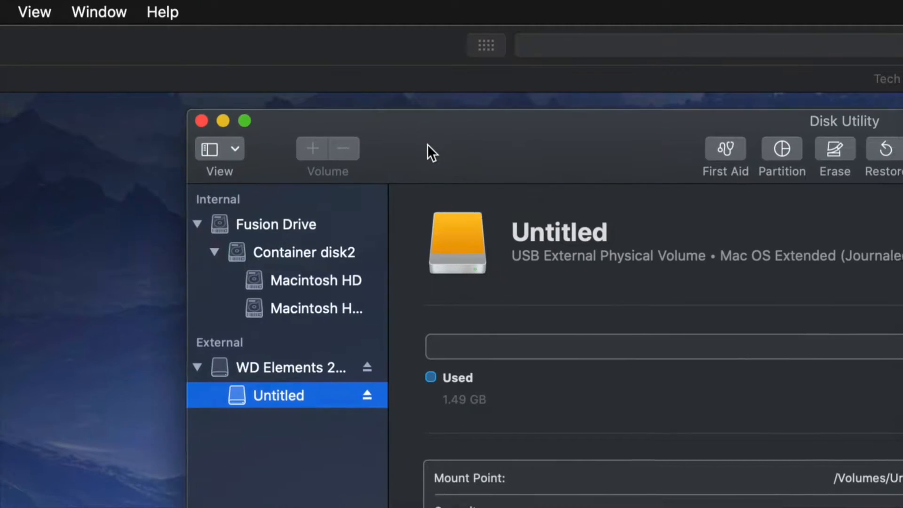
{"action": "left_click_drag", "start_coordinate": [370, 70], "coordinate": [325, 50]}
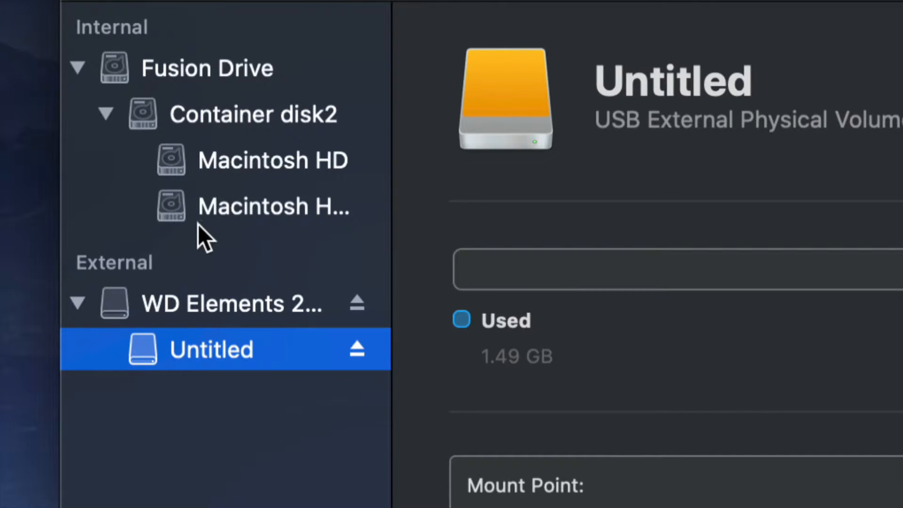
Step: Set up an erase of the WD Elements external disk with the ExFAT format and the GUID Partition Map scheme
{"action": "left_click", "coordinate": [258, 302]}
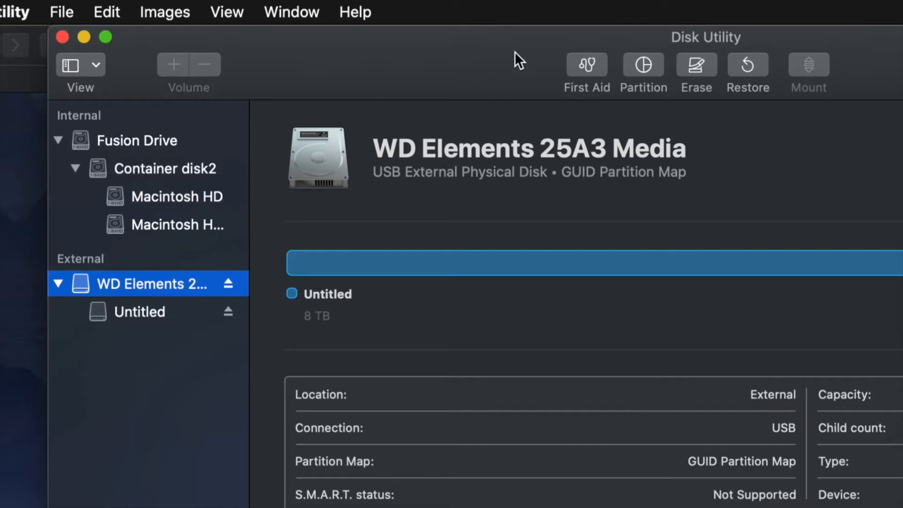
{"action": "left_click_drag", "start_coordinate": [515, 51], "coordinate": [372, 37]}
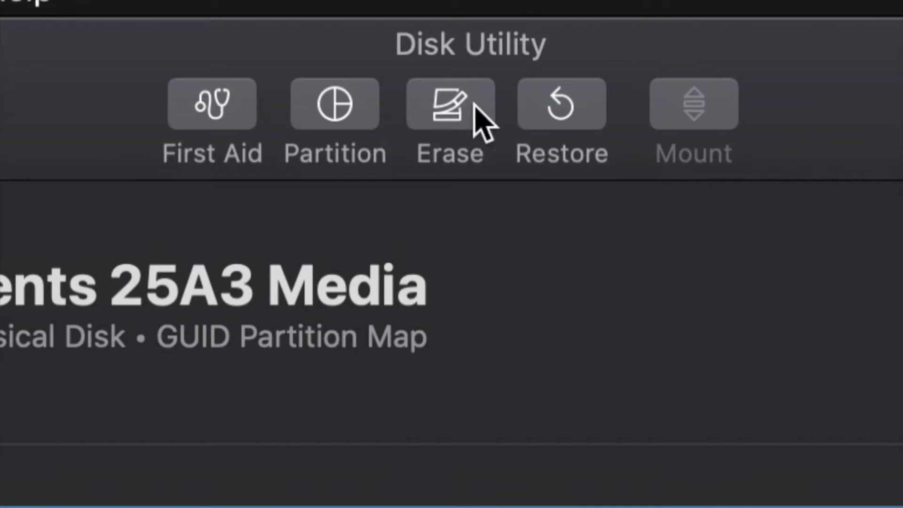
{"action": "left_click", "coordinate": [449, 108]}
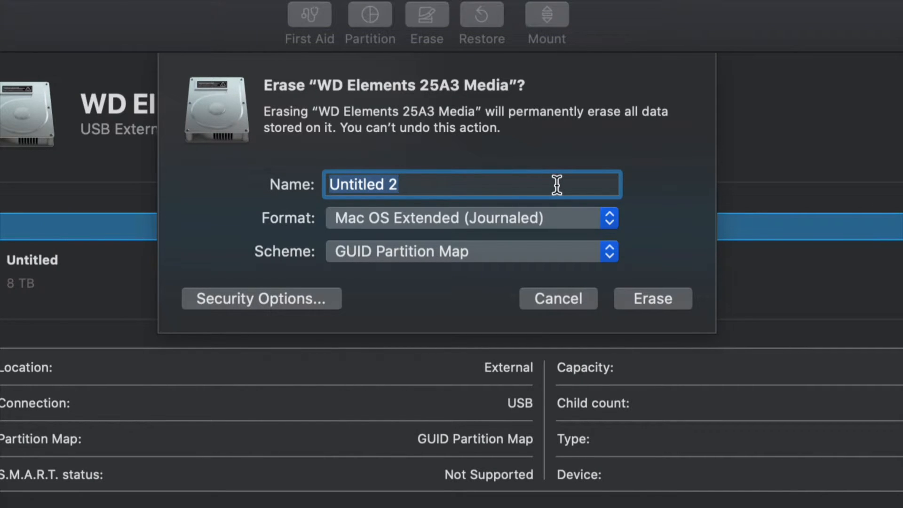
{"action": "left_click", "coordinate": [600, 218]}
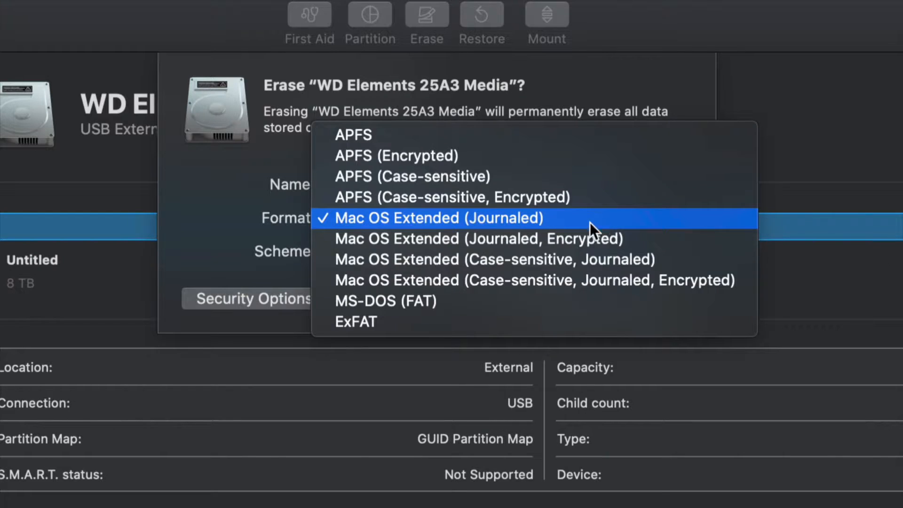
{"action": "left_click", "coordinate": [352, 329]}
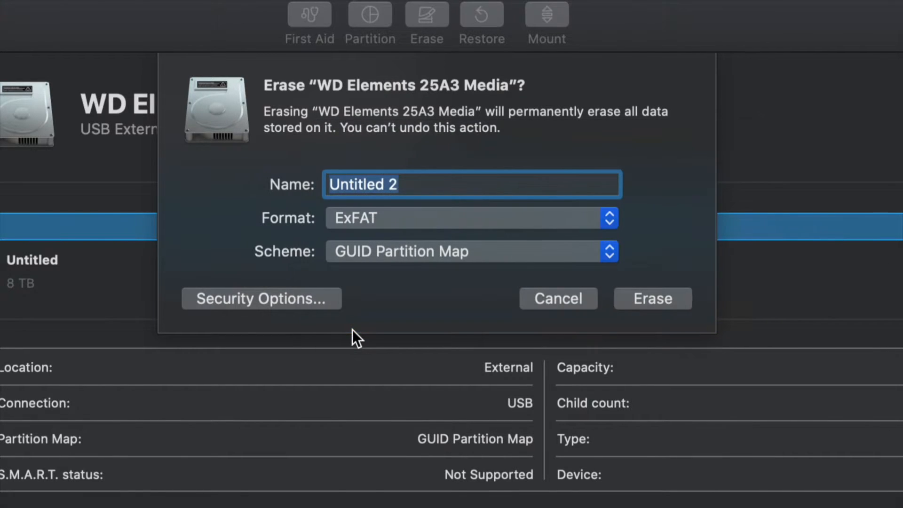
{"action": "left_click", "coordinate": [455, 253]}
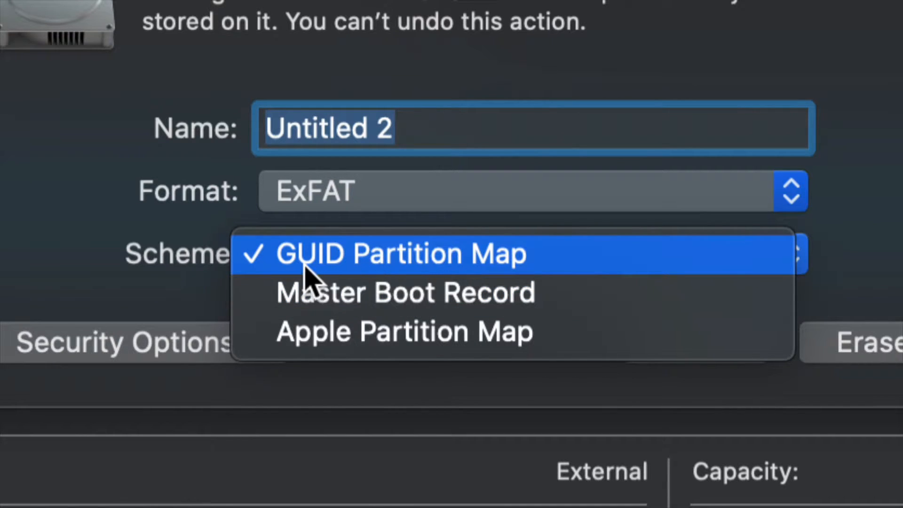
{"action": "left_click", "coordinate": [384, 263]}
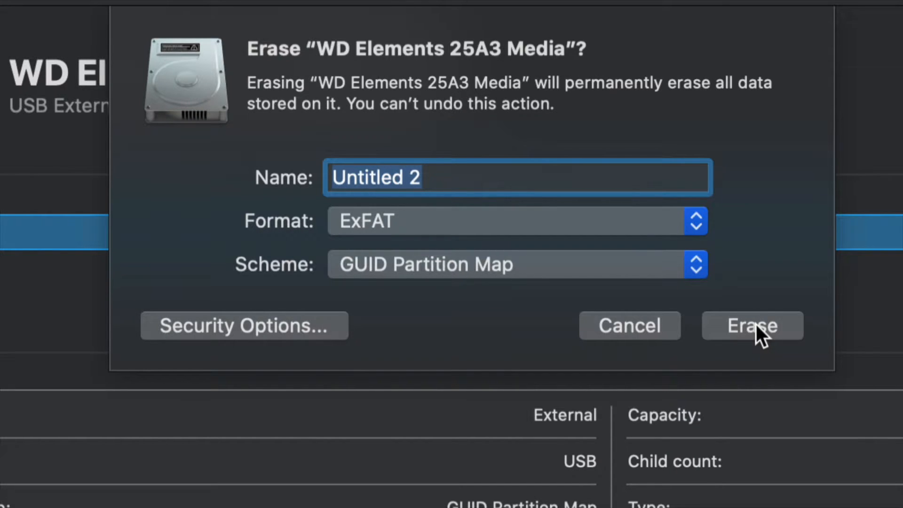
Step: Try Mac OS Extended (Journaled) as the erase format for the disk, and return the format to ExFAT
{"action": "left_click", "coordinate": [701, 228]}
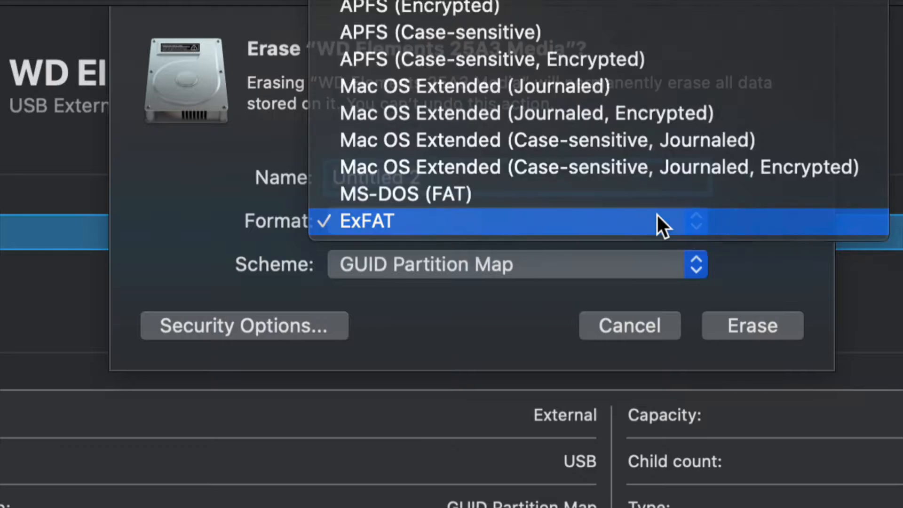
{"action": "left_click", "coordinate": [656, 216]}
{"action": "left_click", "coordinate": [683, 225]}
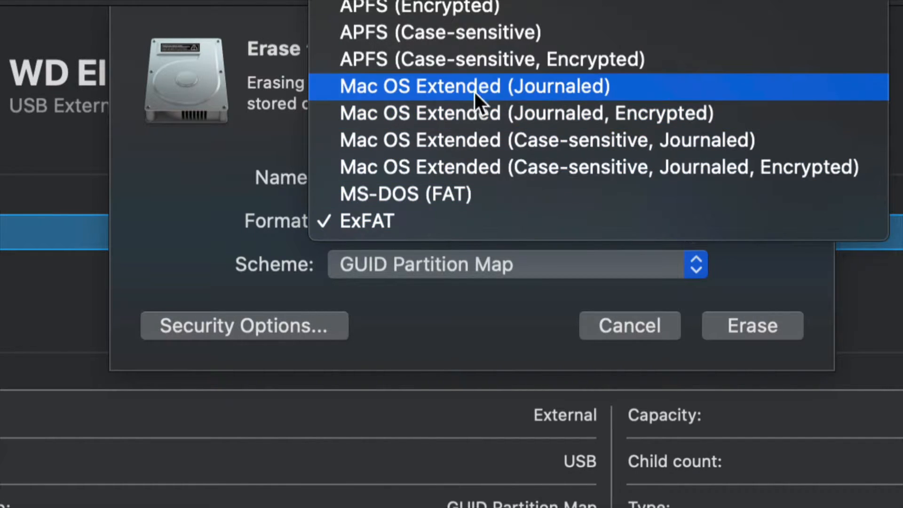
{"action": "left_click", "coordinate": [382, 85]}
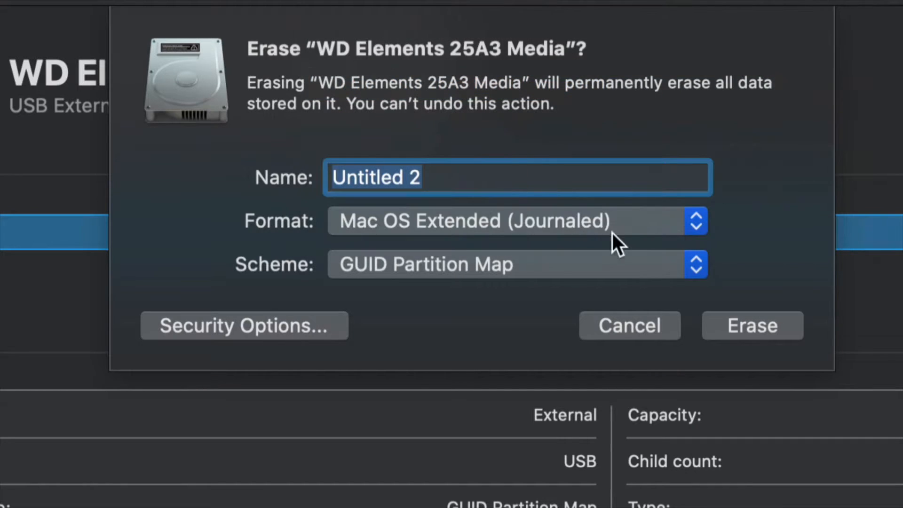
{"action": "left_click", "coordinate": [670, 229]}
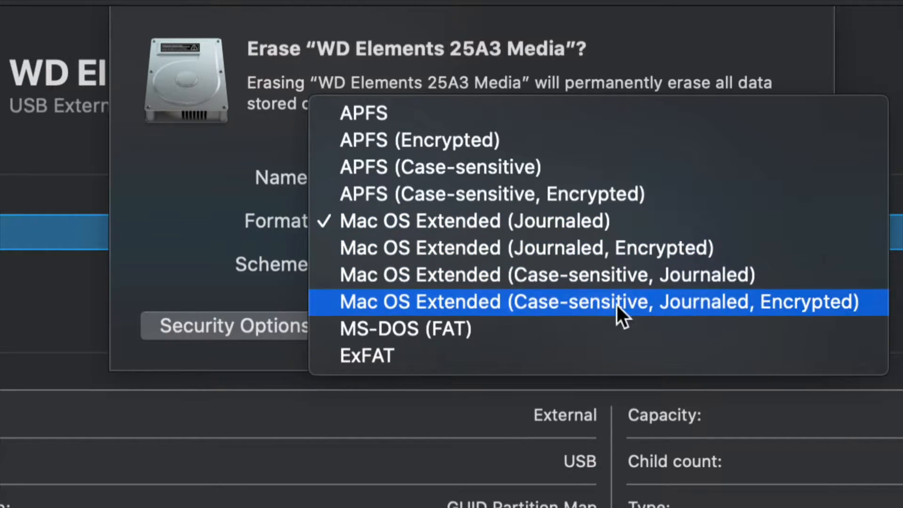
{"action": "left_click", "coordinate": [496, 362]}
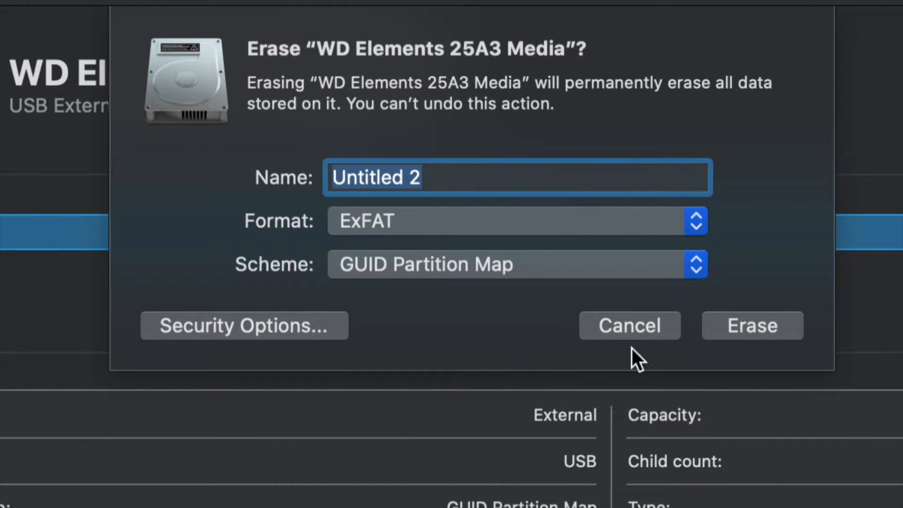
Step: Erase the WD Elements disk with the chosen settings and dismiss the erase report
{"action": "left_click", "coordinate": [779, 329]}
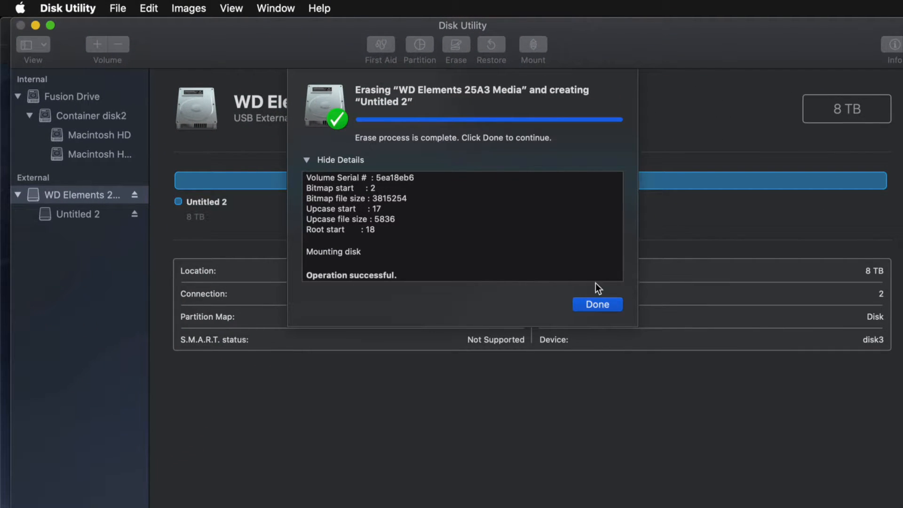
{"action": "left_click", "coordinate": [597, 304]}
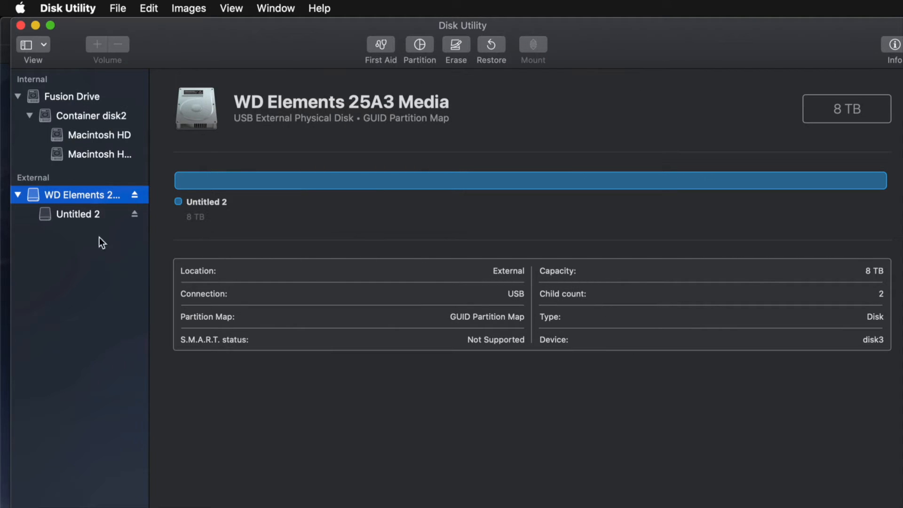
{"action": "left_click", "coordinate": [57, 216]}
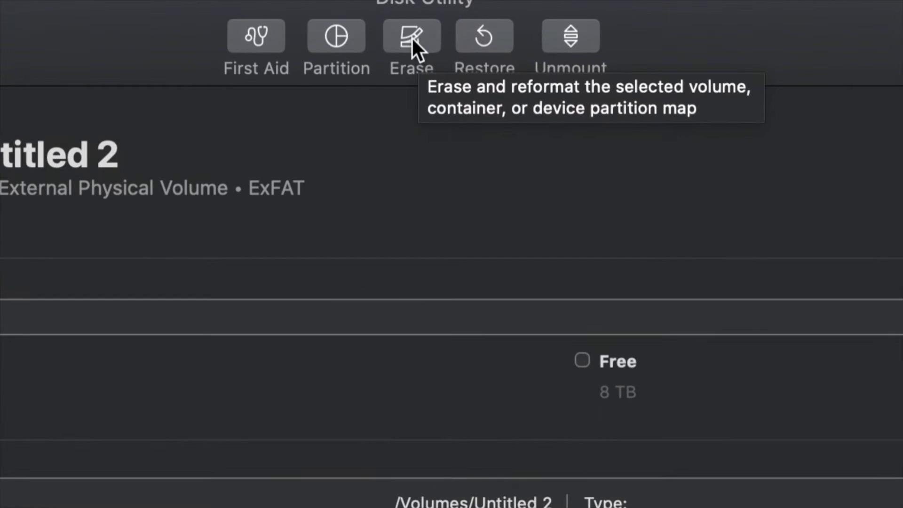
{"action": "left_click", "coordinate": [412, 37]}
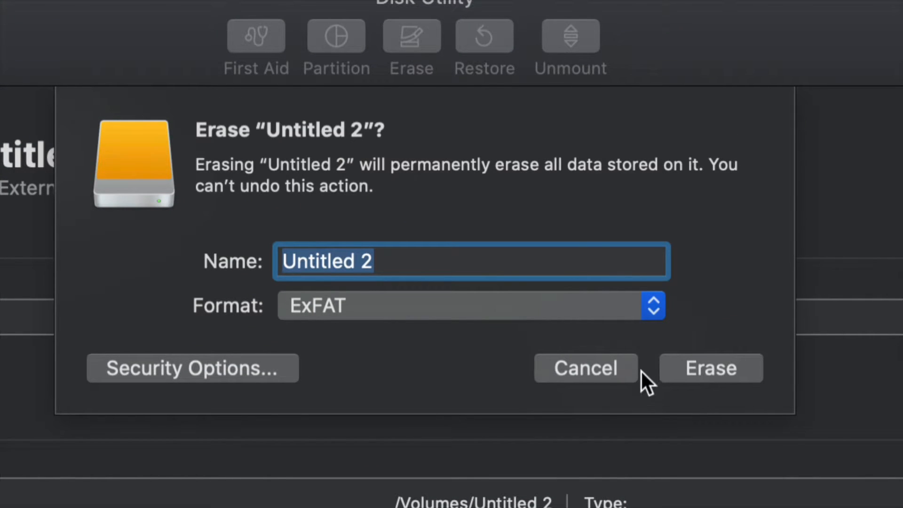
{"action": "left_click", "coordinate": [651, 309]}
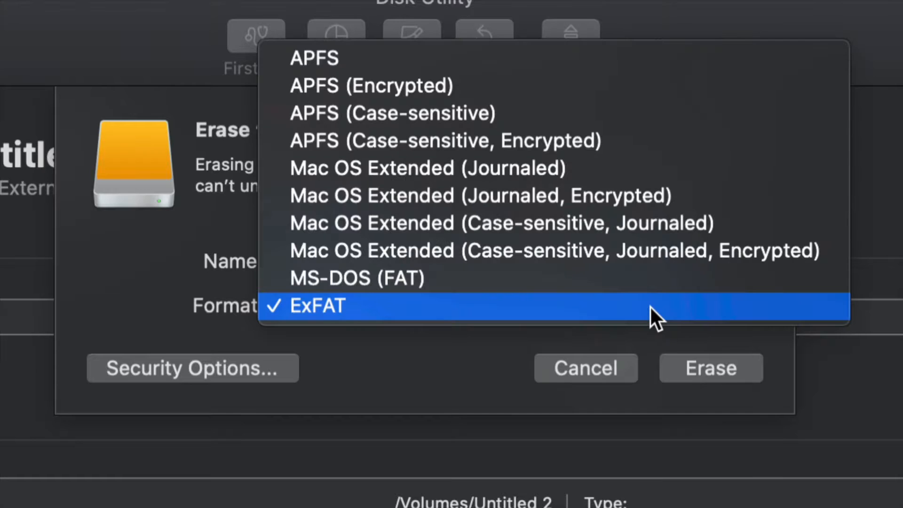
{"action": "left_click", "coordinate": [529, 175]}
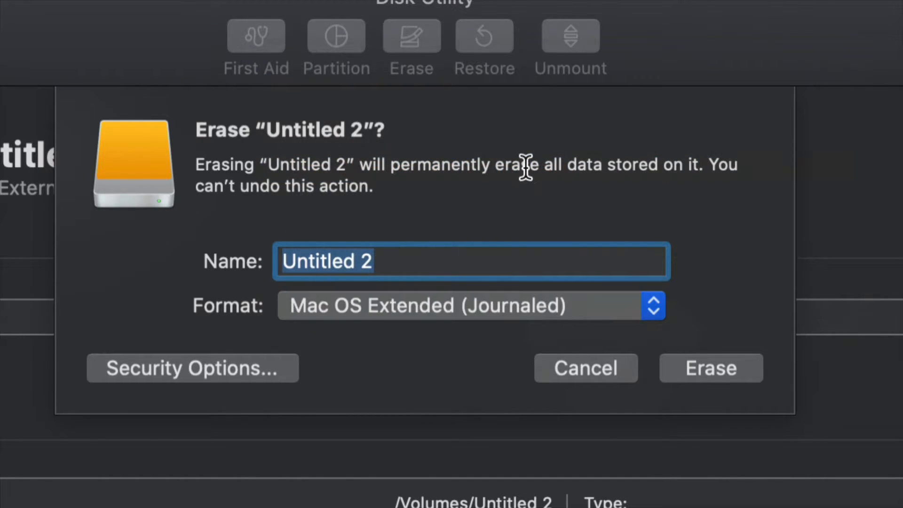
{"action": "left_click", "coordinate": [555, 310]}
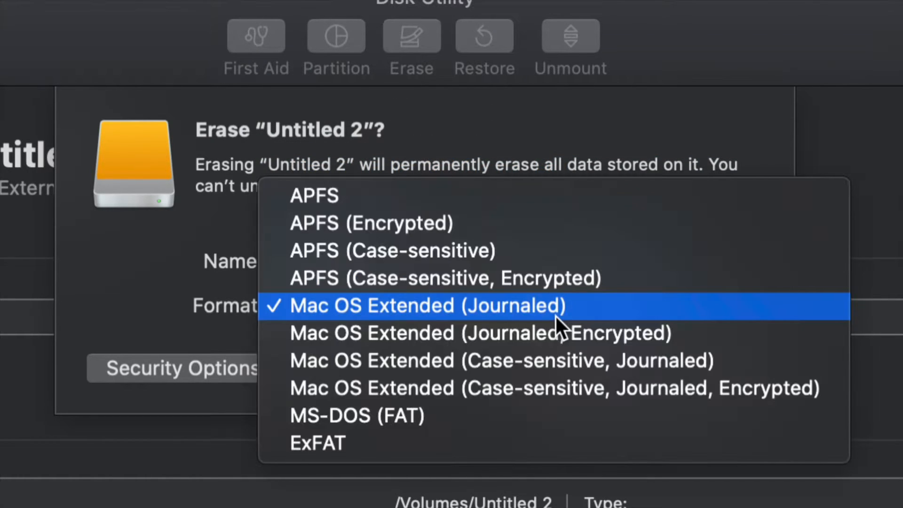
{"action": "left_click", "coordinate": [370, 446]}
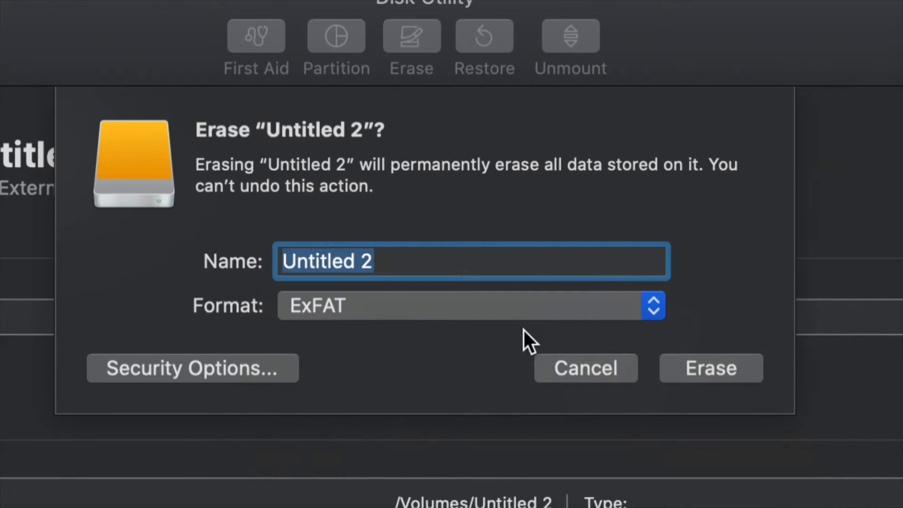
{"action": "left_click", "coordinate": [592, 314]}
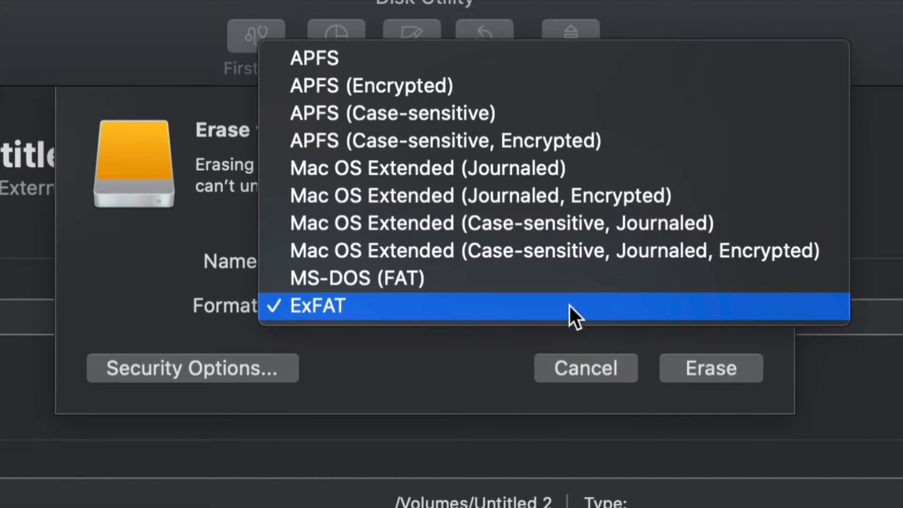
{"action": "left_click", "coordinate": [500, 168]}
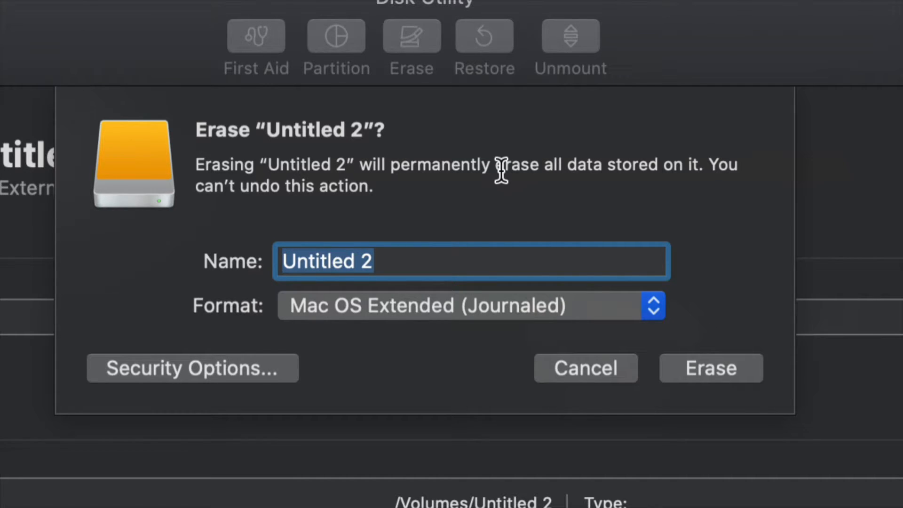
{"action": "left_click", "coordinate": [622, 362]}
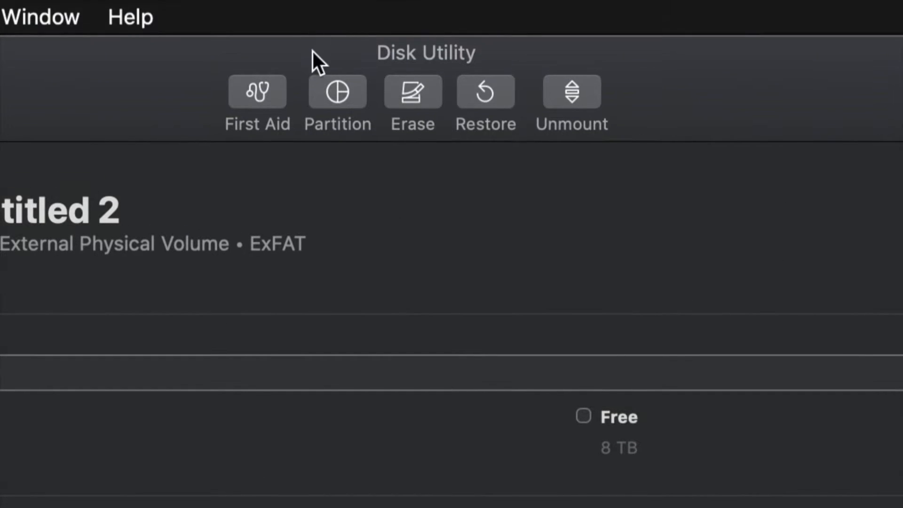
Step: Open the partition setup for the external disk and set the Untitled 2 partition's format to Mac OS Extended (Journaled)
{"action": "left_click", "coordinate": [342, 109]}
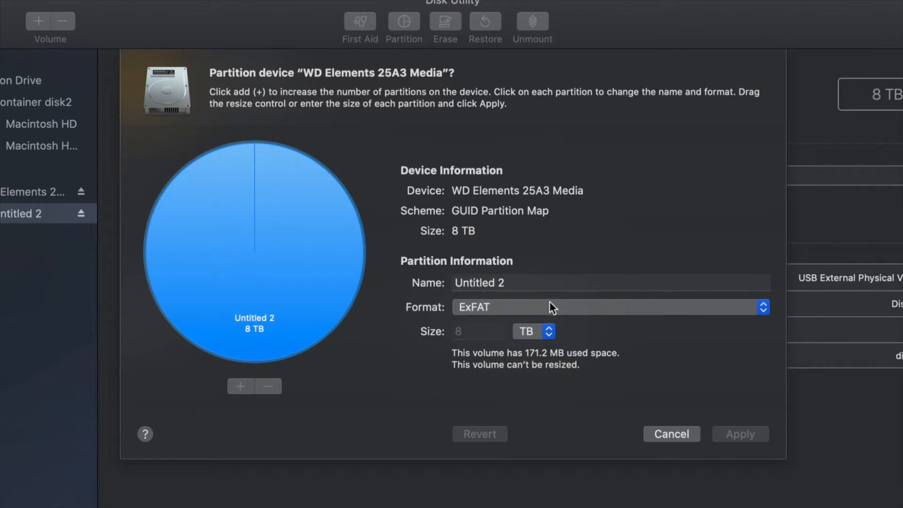
{"action": "left_click", "coordinate": [498, 306]}
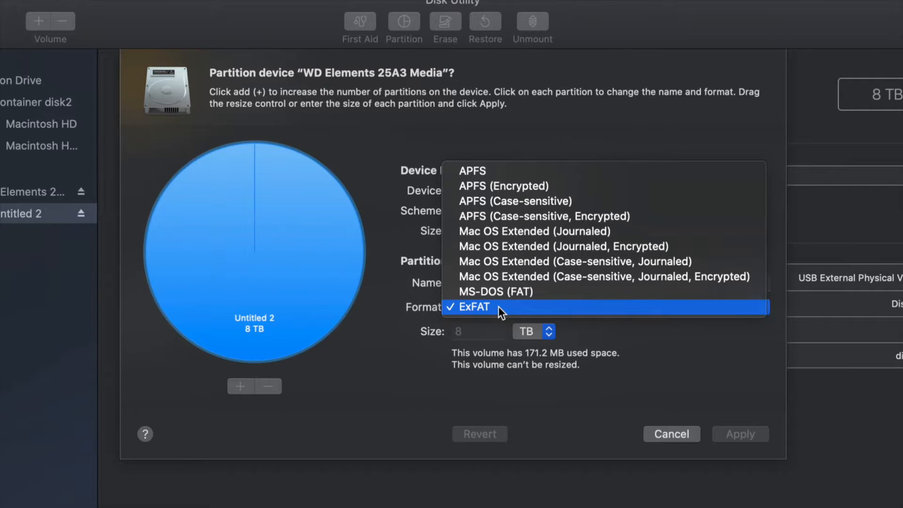
{"action": "left_click", "coordinate": [568, 231]}
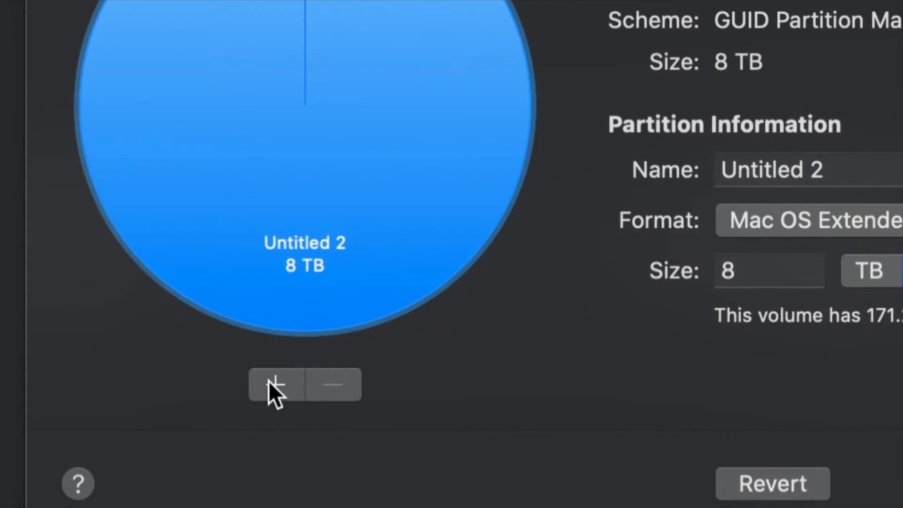
Step: Add three more partitions so the external disk is divided into four equal 2 TB partitions
{"action": "left_click", "coordinate": [268, 383]}
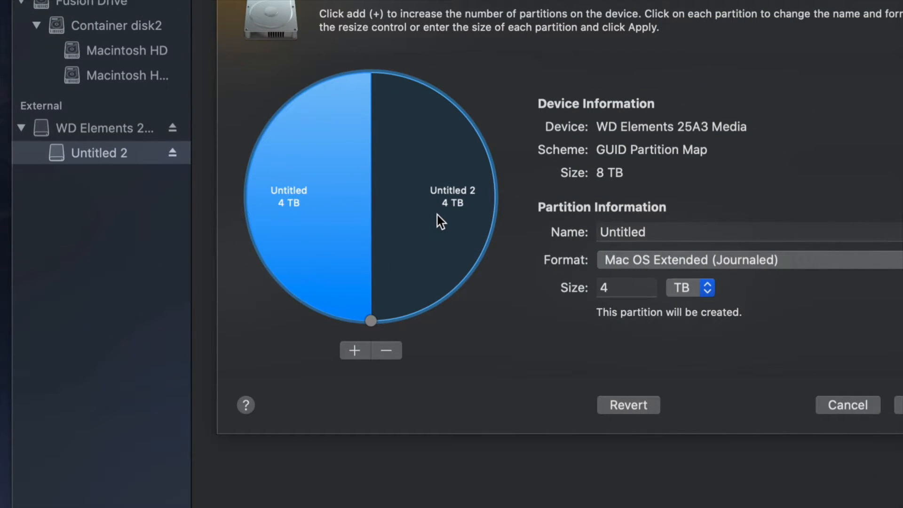
{"action": "left_click", "coordinate": [358, 350]}
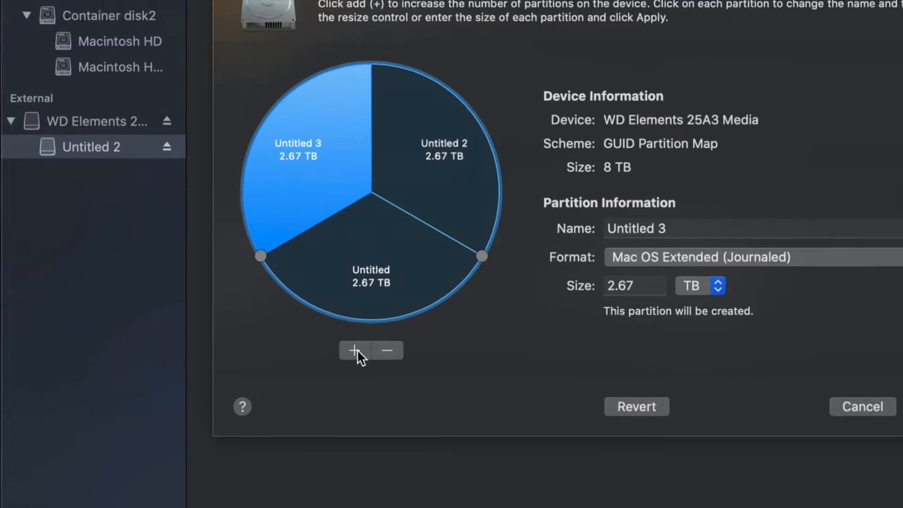
{"action": "left_click", "coordinate": [362, 351]}
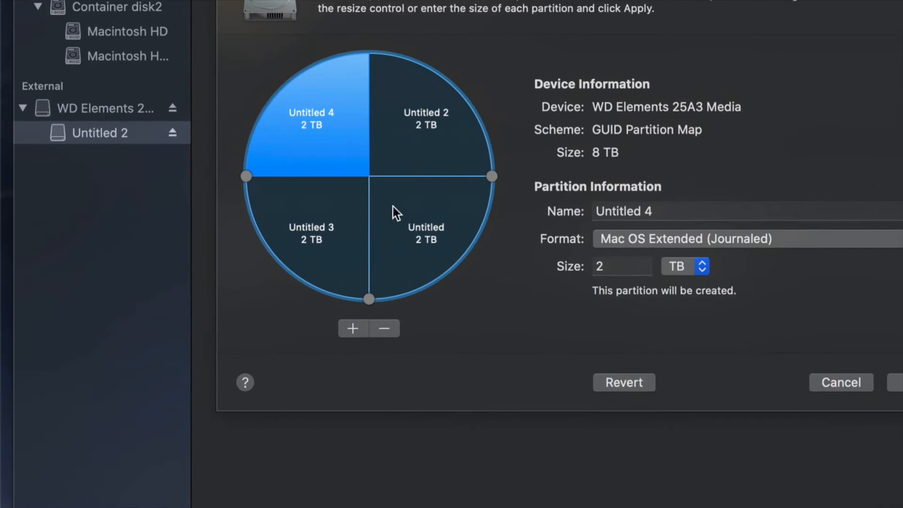
Step: Dismiss the journaling notice for Untitled 2 and remove the 2 TB partition named Untitled from the layout
{"action": "left_click", "coordinate": [416, 142]}
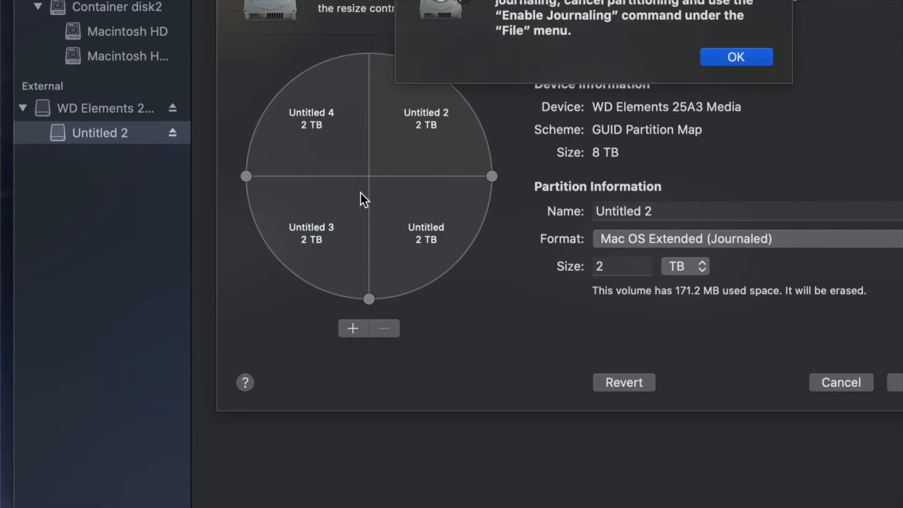
{"action": "left_click", "coordinate": [761, 53]}
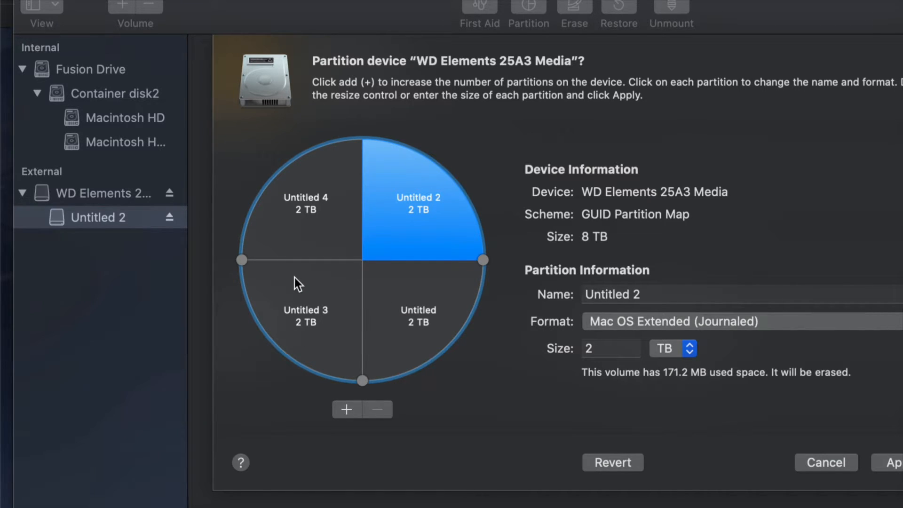
{"action": "left_click", "coordinate": [383, 313]}
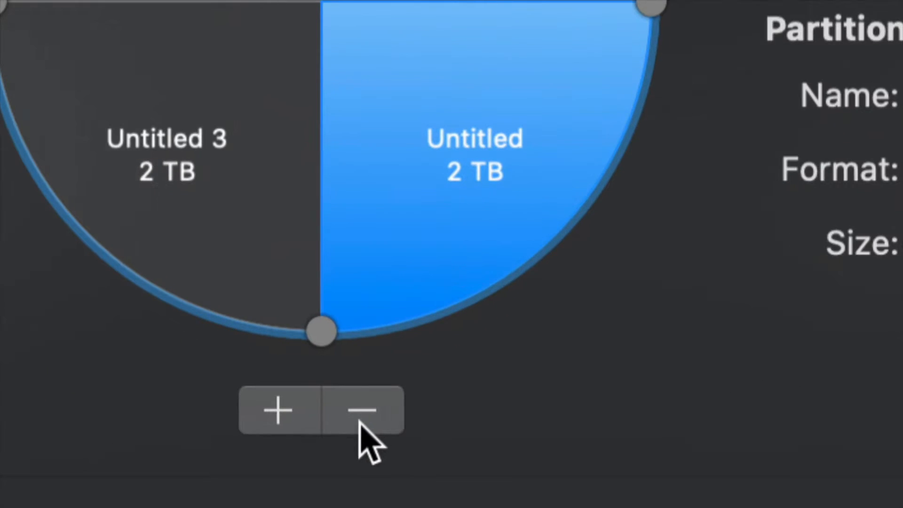
{"action": "left_click", "coordinate": [386, 410]}
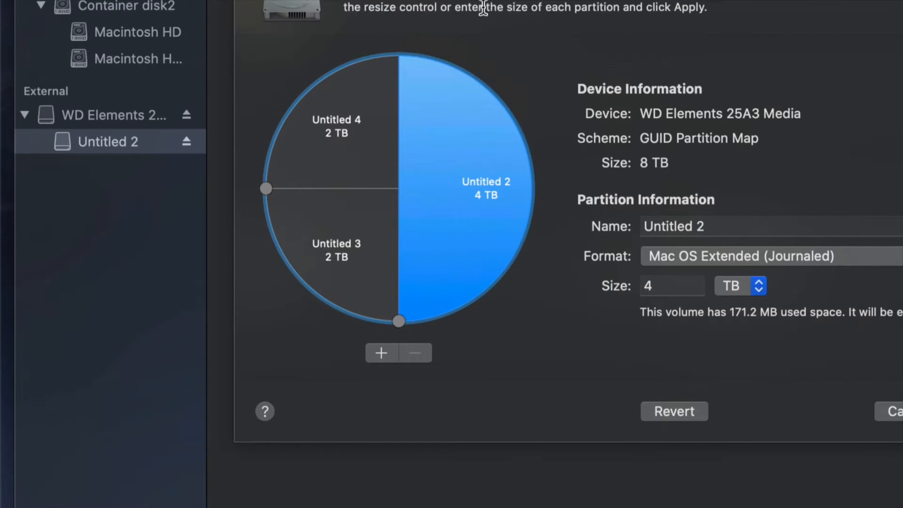
Step: Resize the partitions by moving their boundaries, giving Untitled 3 about 3.5 TB and Untitled 4 about 1.74 TB
{"action": "left_click", "coordinate": [386, 226]}
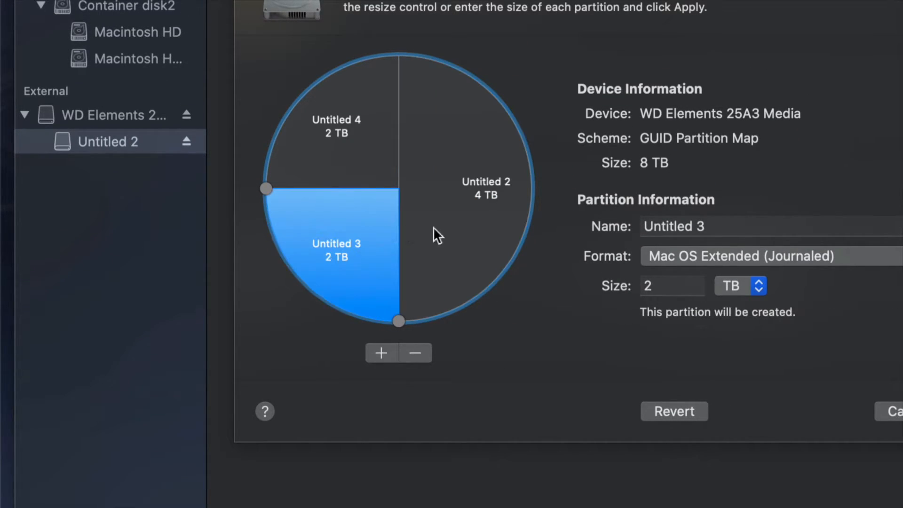
{"action": "left_click", "coordinate": [437, 210]}
{"action": "left_click", "coordinate": [377, 155]}
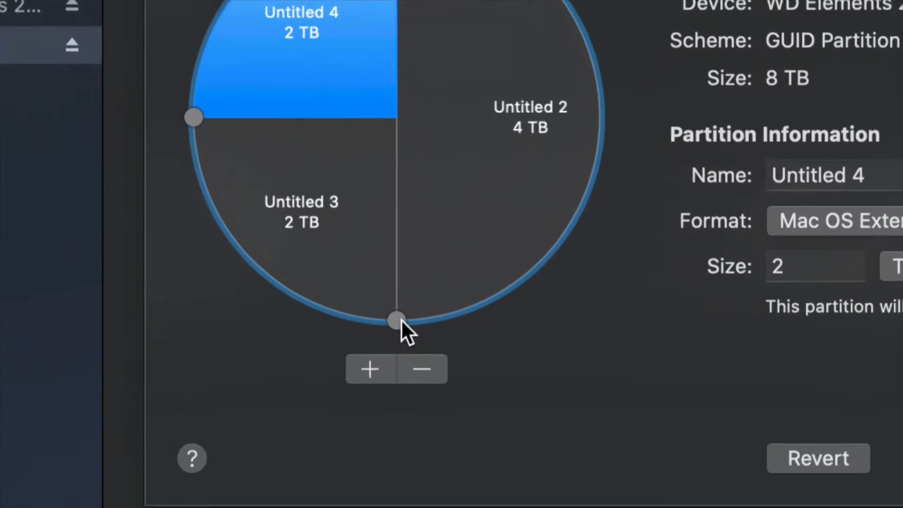
{"action": "left_click_drag", "start_coordinate": [399, 321], "coordinate": [606, 136]}
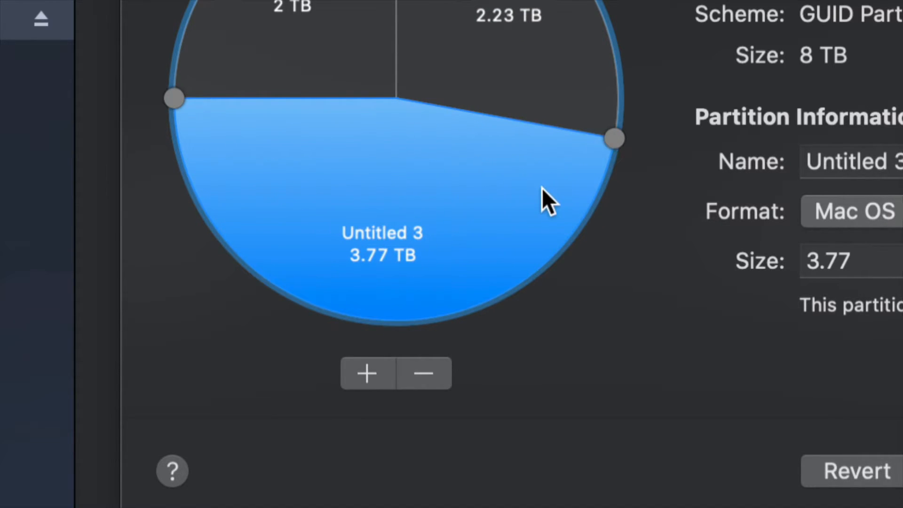
{"action": "left_click_drag", "start_coordinate": [283, 124], "coordinate": [285, 92]}
{"action": "left_click_drag", "start_coordinate": [586, 150], "coordinate": [557, 203]}
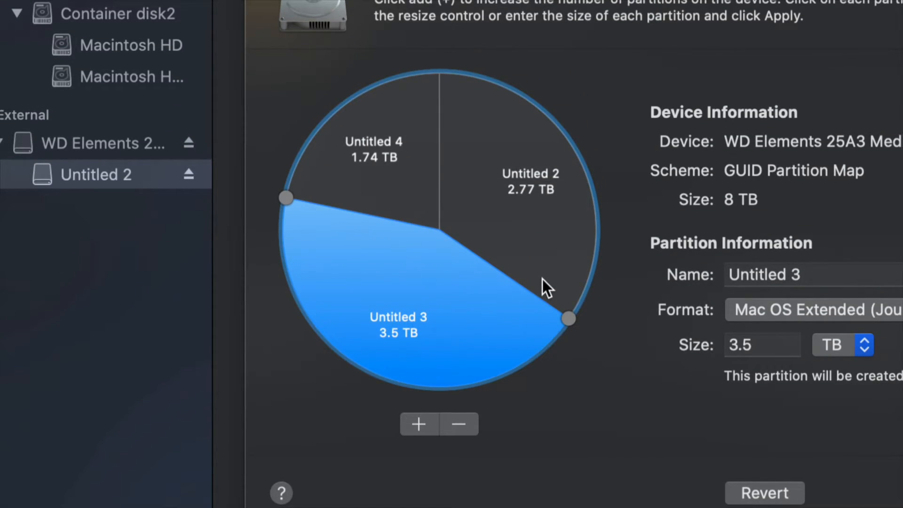
Step: Enlarge the Untitled 2 partition to about 3.53 TB by moving its boundary with Untitled 3
{"action": "left_click", "coordinate": [578, 292]}
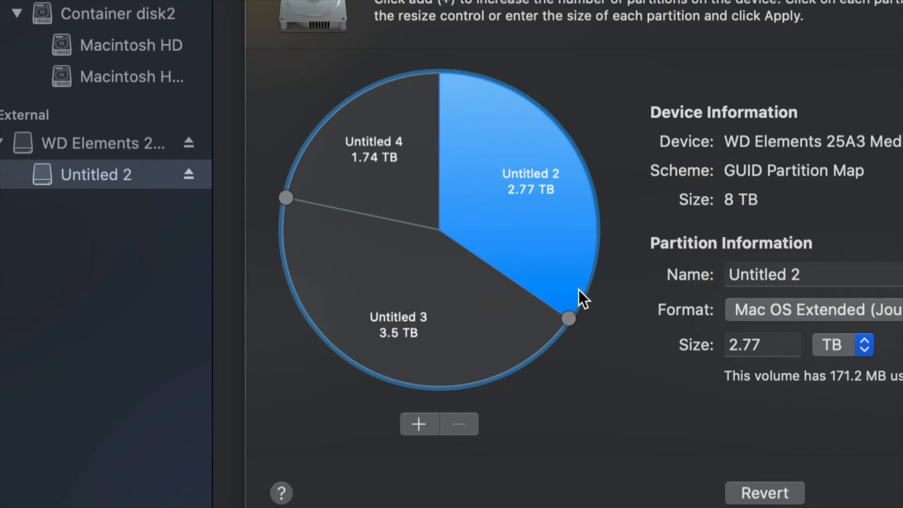
{"action": "mouse_move", "coordinate": [572, 312]}
{"action": "left_mouse_down"}
{"action": "mouse_move", "coordinate": [589, 258]}
{"action": "mouse_move", "coordinate": [574, 311]}
{"action": "mouse_move", "coordinate": [526, 358]}
{"action": "mouse_move", "coordinate": [571, 298]}
{"action": "left_mouse_up"}
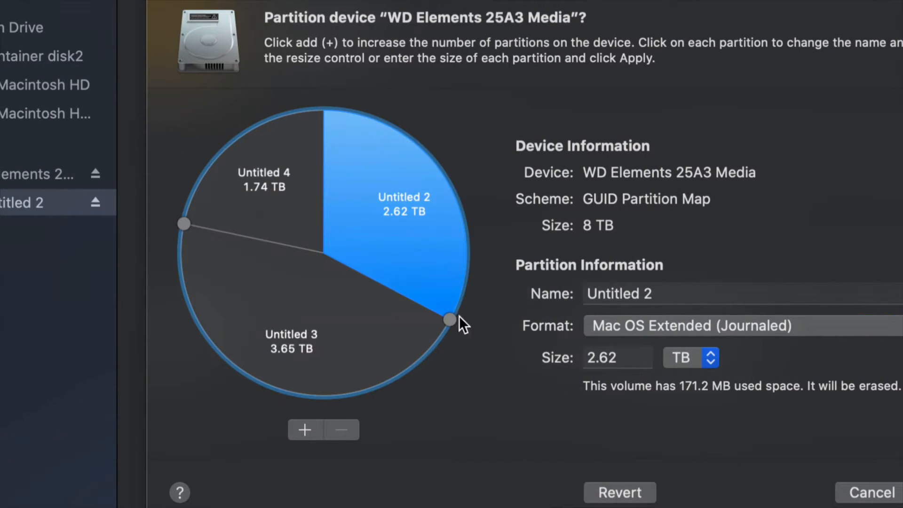
{"action": "left_click_drag", "start_coordinate": [452, 319], "coordinate": [385, 411]}
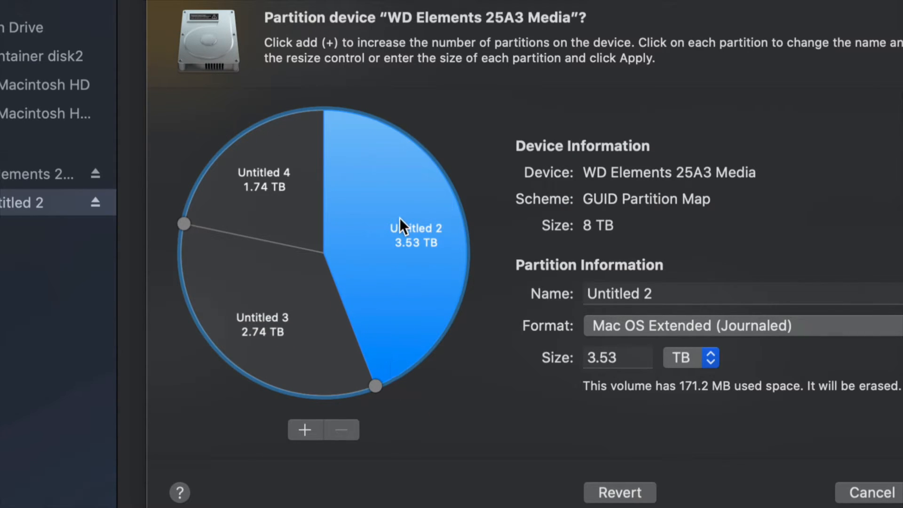
Step: Rename the Untitled 2 partition as timemachine
{"action": "left_click", "coordinate": [683, 297]}
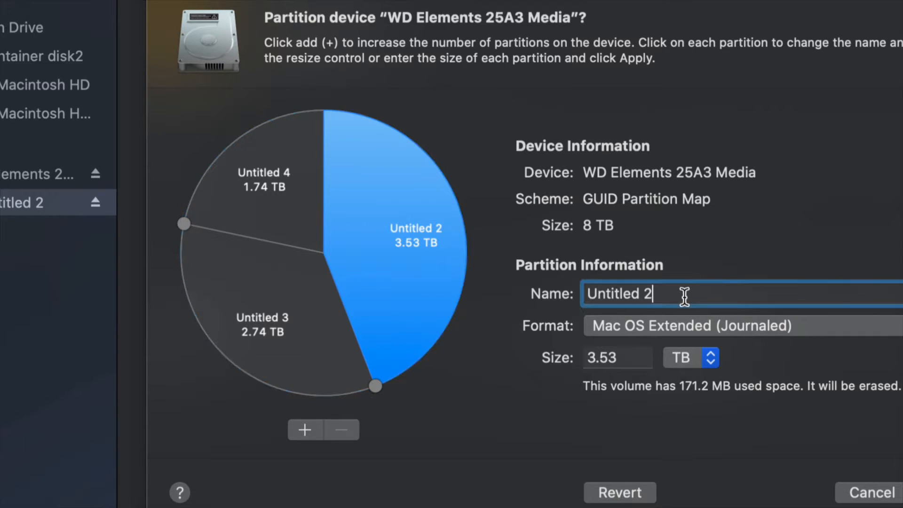
{"action": "key", "text": "super+a"}
{"action": "type", "text": "timemachn"}
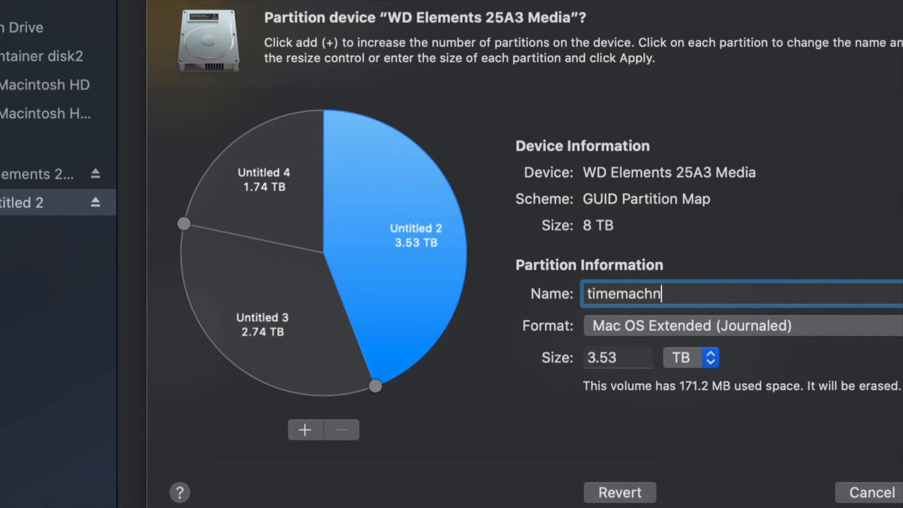
{"action": "key", "text": "BackSpace"}
{"action": "type", "text": "ine"}
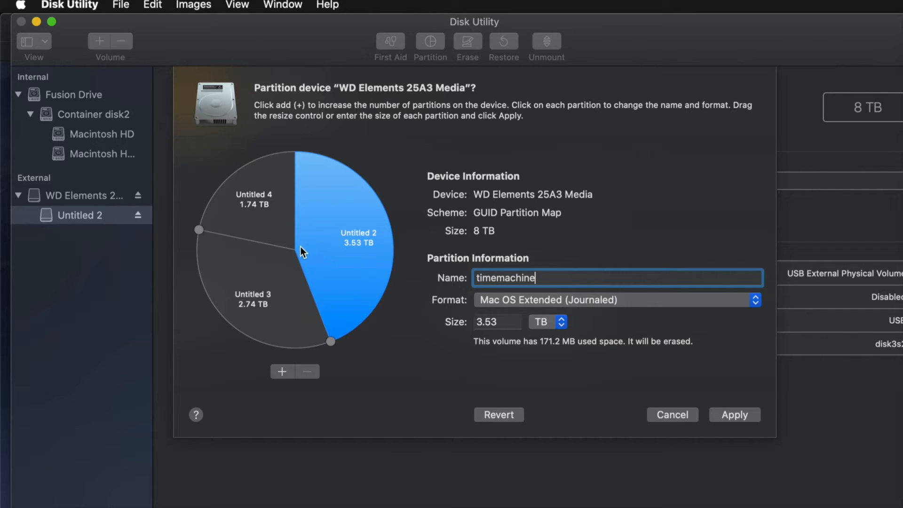
Step: Rename the Untitled 4 partition as pc and set its format to ExFAT
{"action": "left_click", "coordinate": [271, 200]}
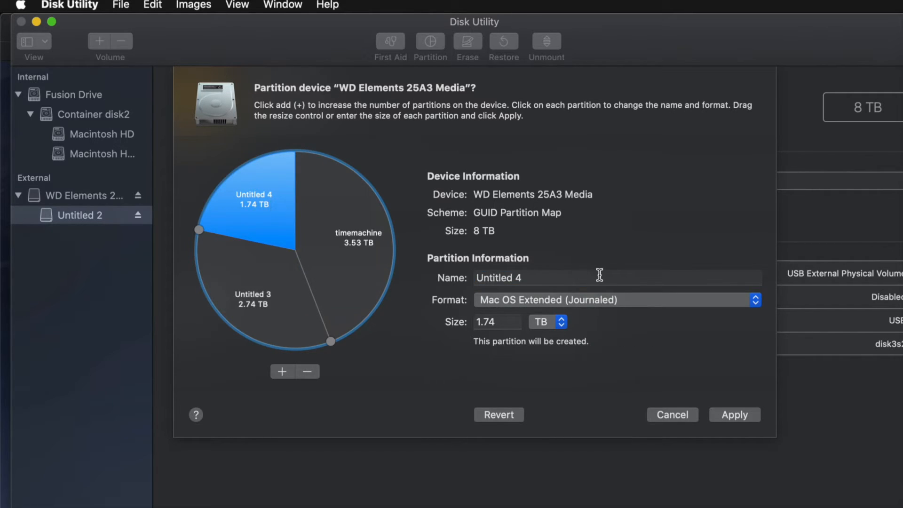
{"action": "left_click", "coordinate": [545, 281]}
{"action": "key", "text": "super+a"}
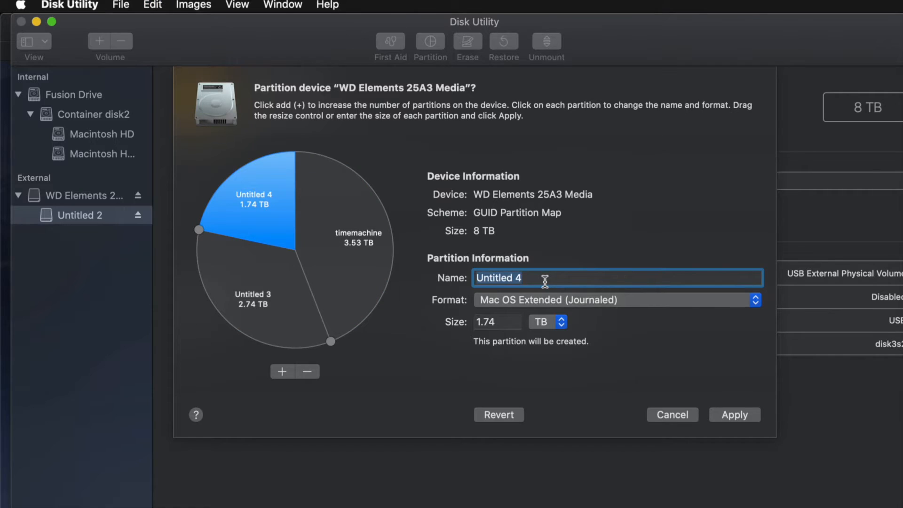
{"action": "type", "text": "pc"}
{"action": "left_click", "coordinate": [594, 306]}
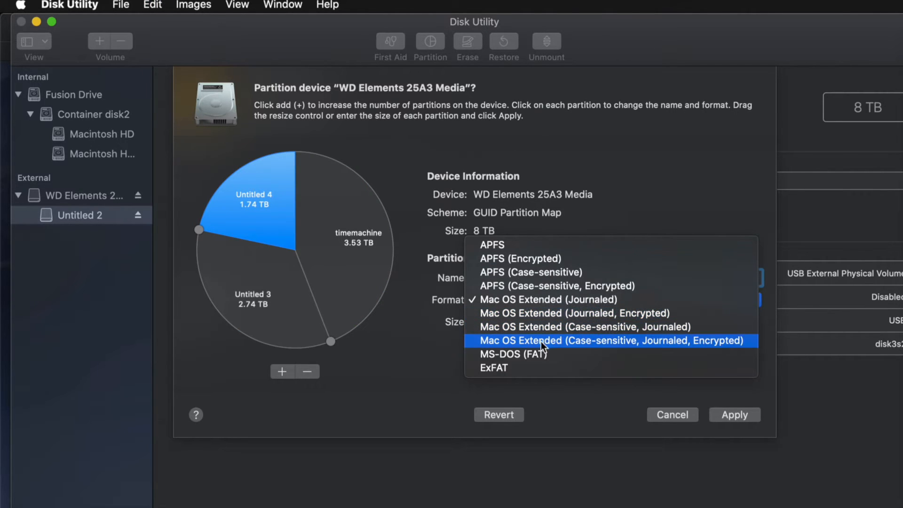
{"action": "left_click", "coordinate": [510, 367]}
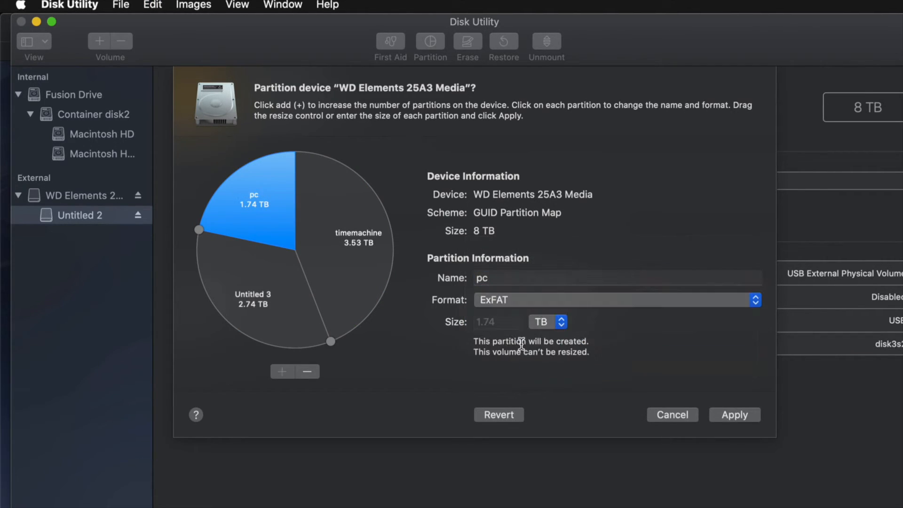
Step: Rename the Untitled 3 partition as mac, with its Mac OS Extended (Journaled) format kept
{"action": "left_click", "coordinate": [274, 311]}
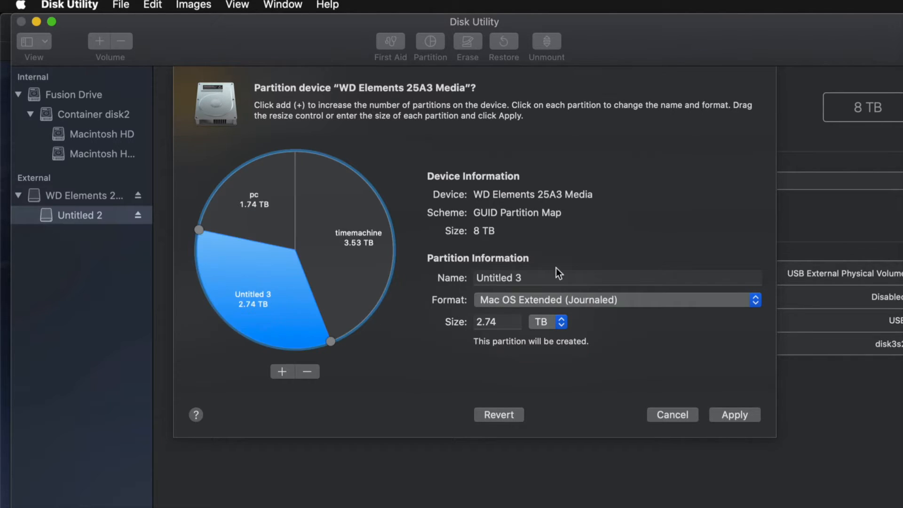
{"action": "left_click", "coordinate": [576, 276]}
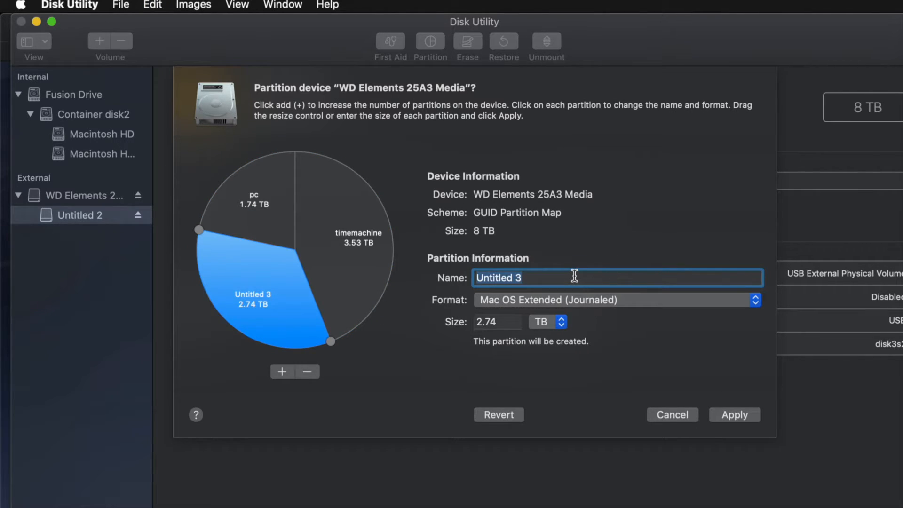
{"action": "type", "text": "mac"}
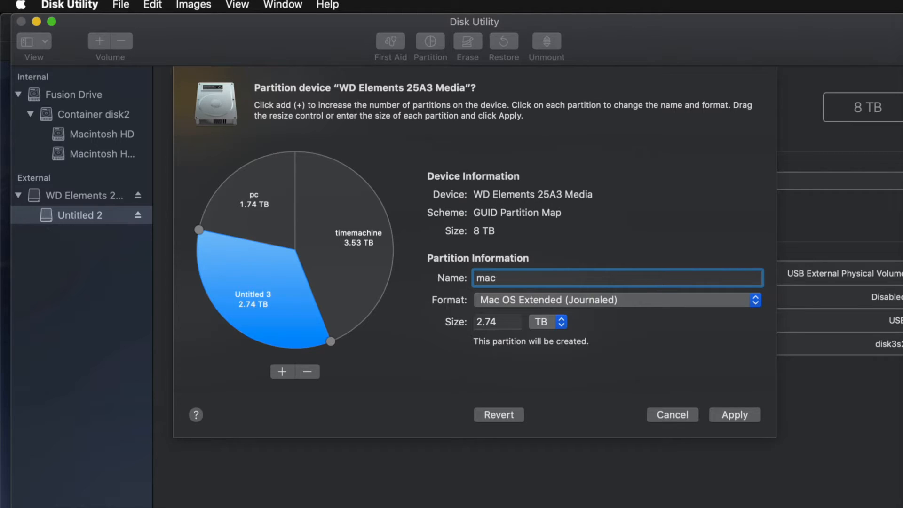
Step: Remove the mac partition from the layout and keep ExFAT as the pc partition's format
{"action": "left_click", "coordinate": [269, 295]}
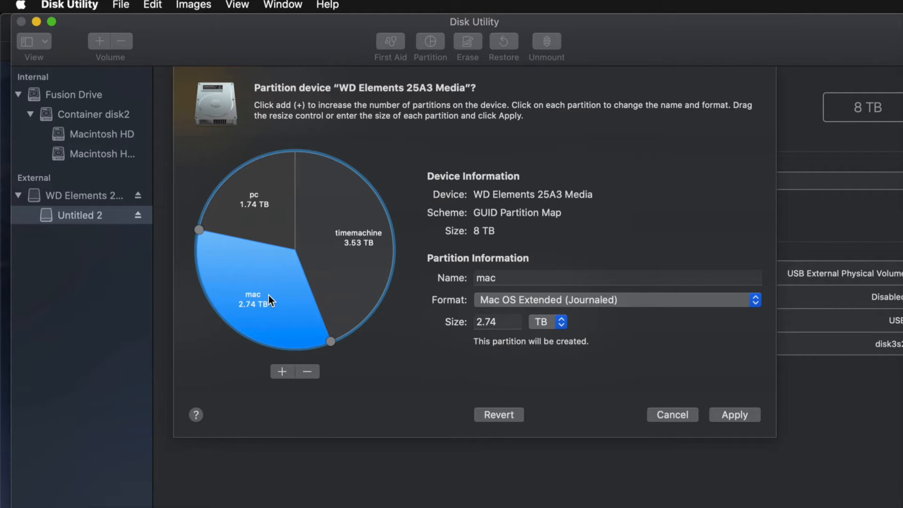
{"action": "left_click", "coordinate": [309, 372]}
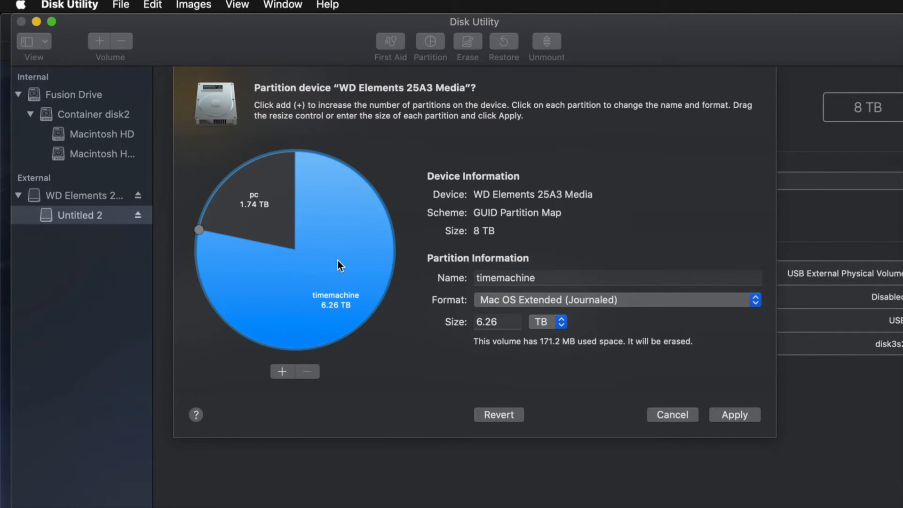
{"action": "left_click", "coordinate": [259, 224]}
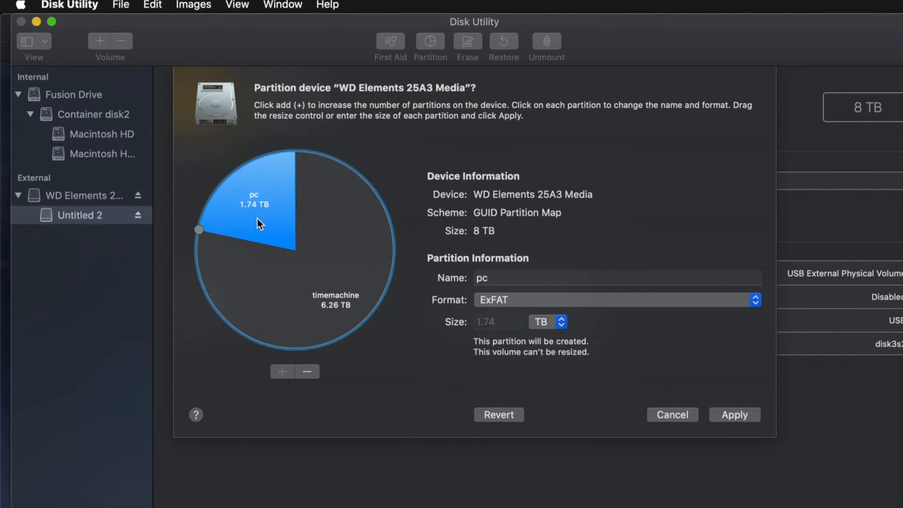
{"action": "left_click", "coordinate": [531, 301]}
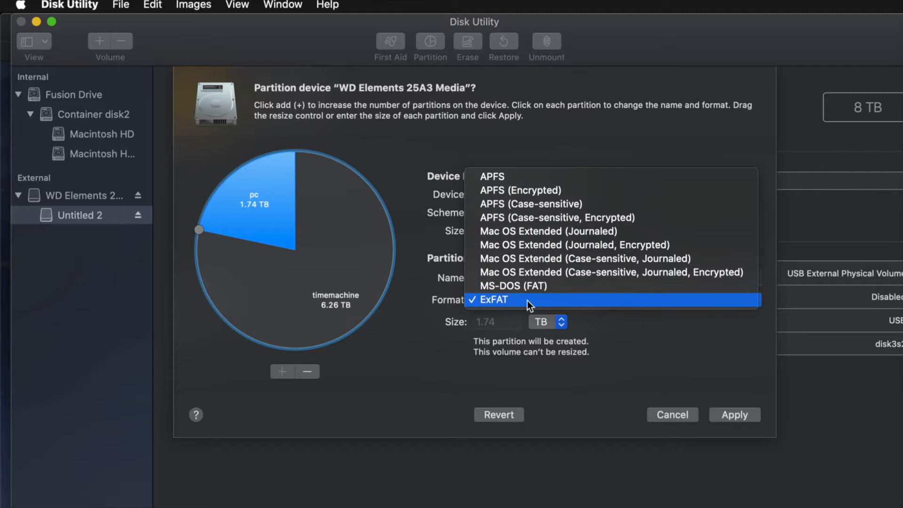
{"action": "left_click", "coordinate": [514, 300]}
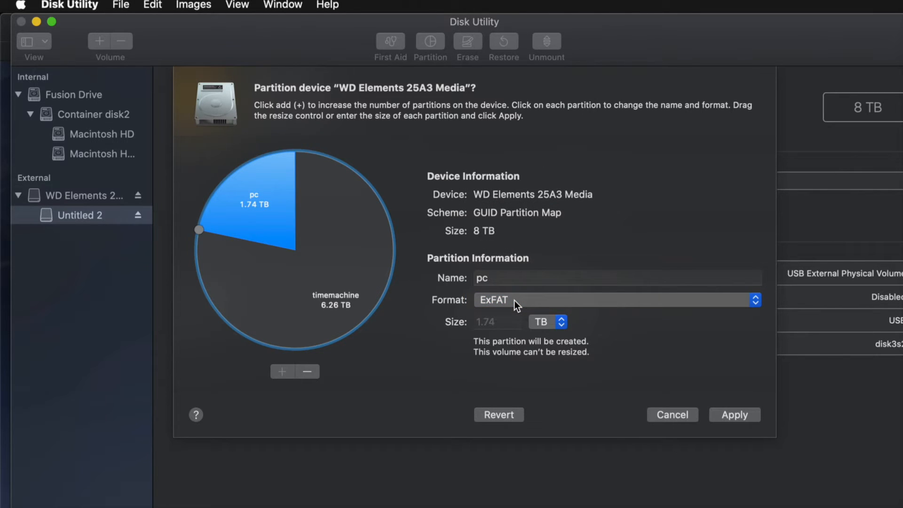
Step: Apply the timemachine and pc partition layout to the WD Elements disk, confirm it, and dismiss the operation report
{"action": "left_click", "coordinate": [373, 260]}
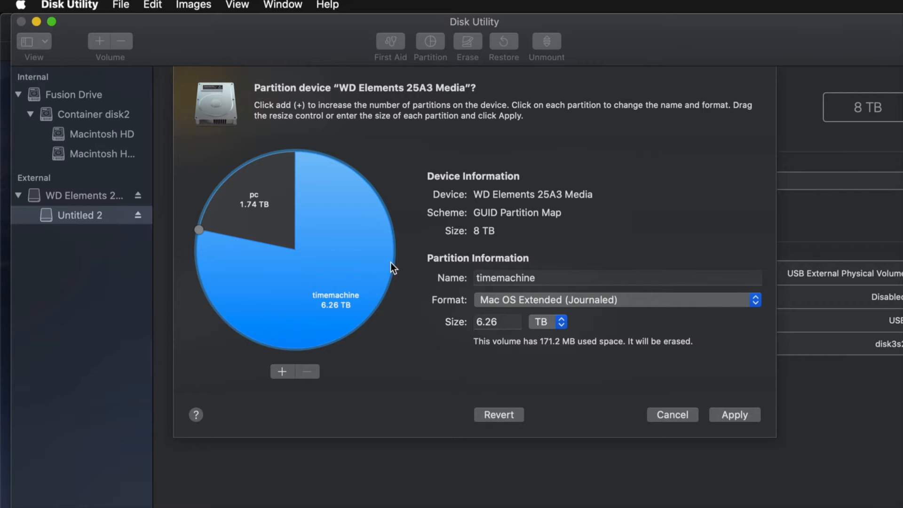
{"action": "left_click", "coordinate": [743, 417]}
{"action": "left_click", "coordinate": [584, 294]}
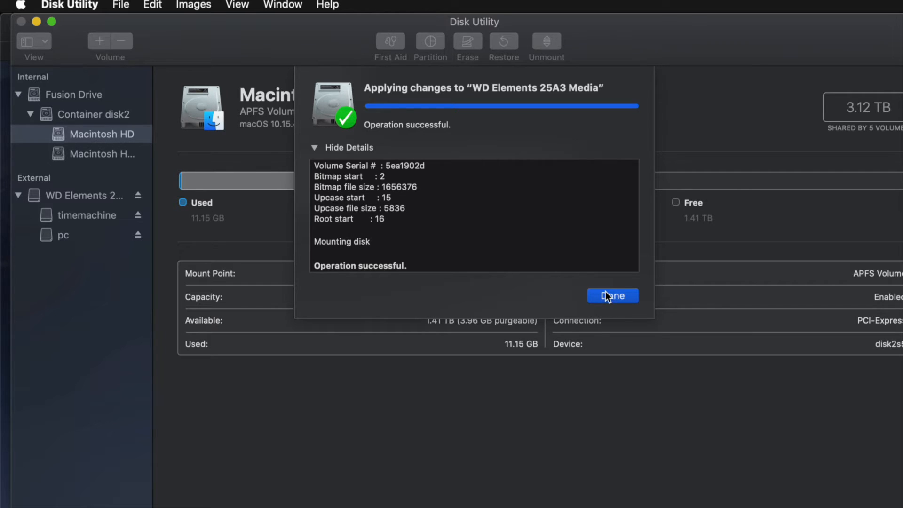
{"action": "left_click", "coordinate": [607, 295]}
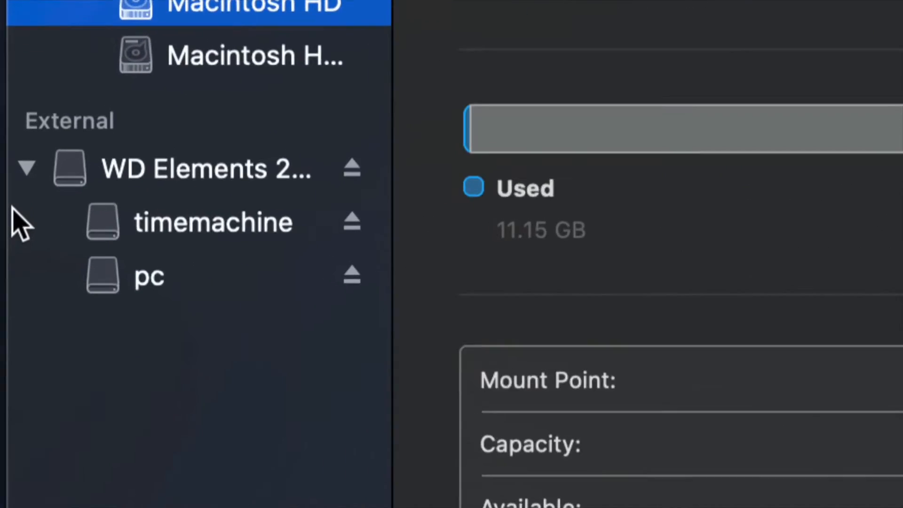
Step: Inspect the new volumes in the disk list, and switch to Finder to open the pc and timemachine volumes
{"action": "left_click", "coordinate": [76, 216]}
{"action": "left_click", "coordinate": [214, 277]}
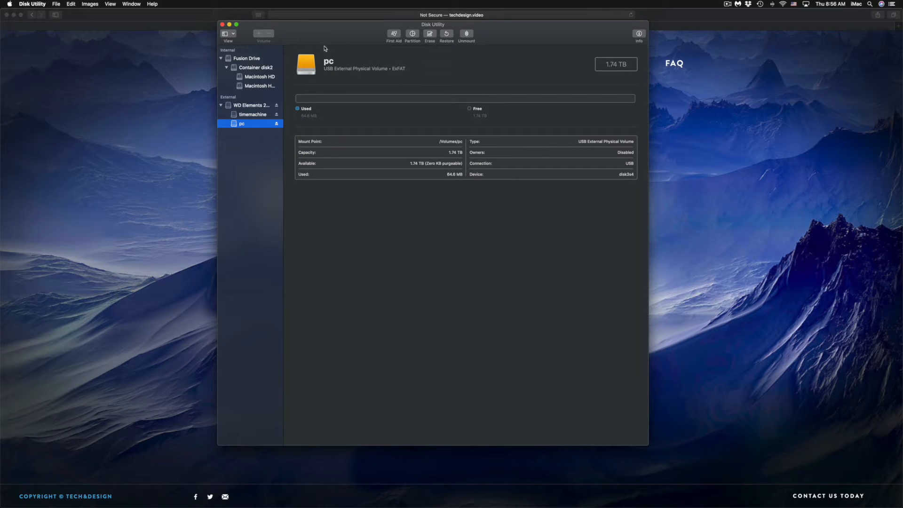
{"action": "mouse_move", "coordinate": [226, 506]}
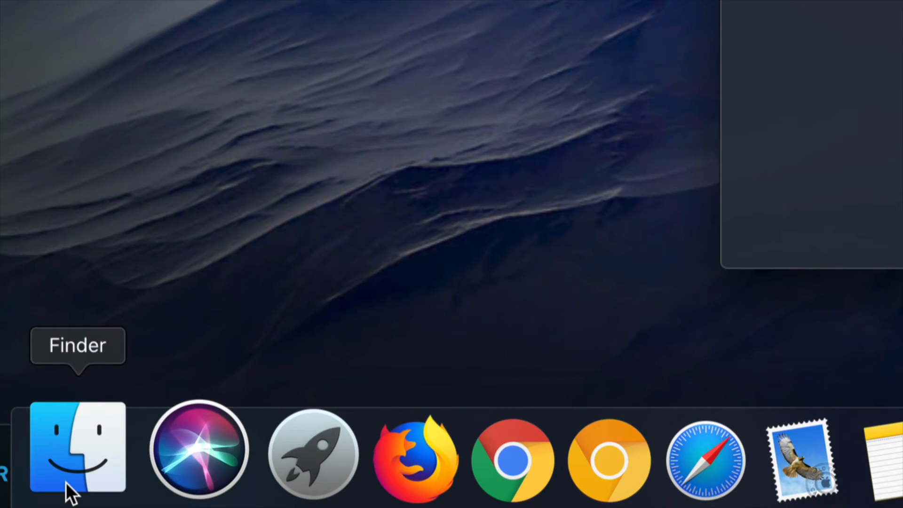
{"action": "left_click", "coordinate": [66, 482]}
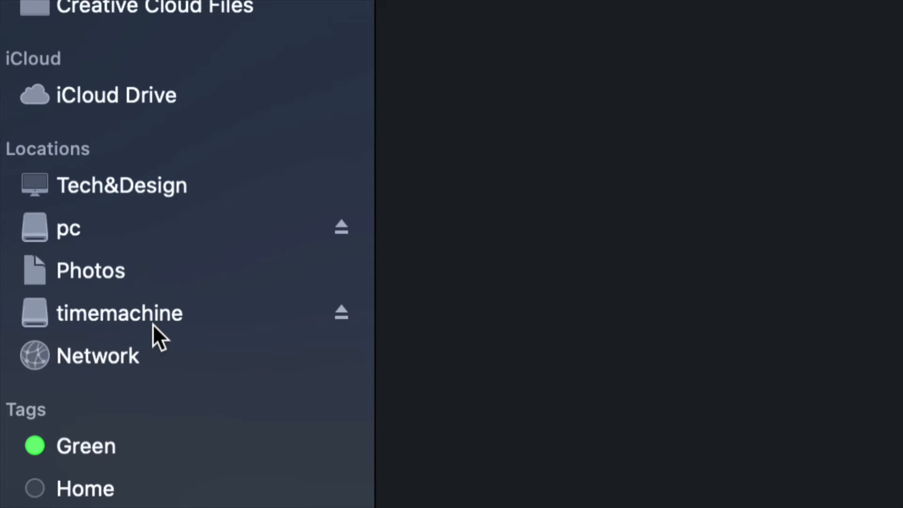
{"action": "left_click", "coordinate": [62, 227]}
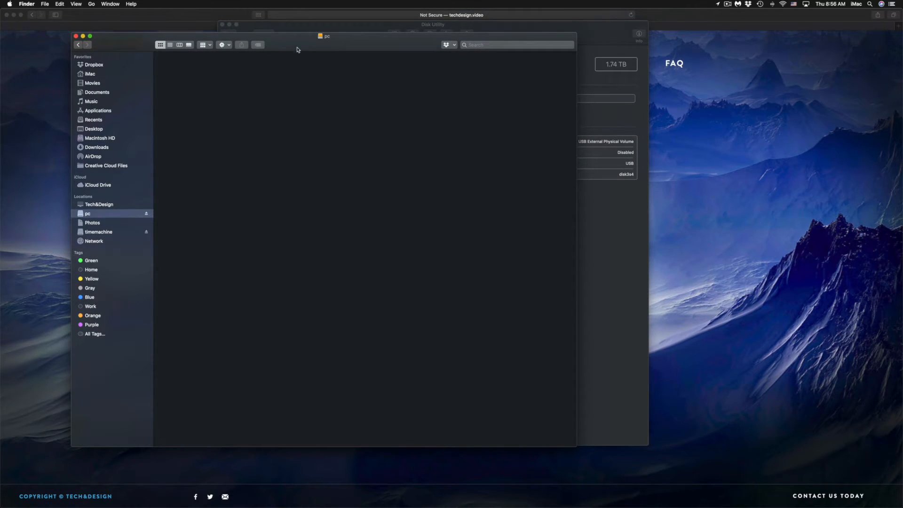
{"action": "left_click_drag", "start_coordinate": [297, 49], "coordinate": [331, 103]}
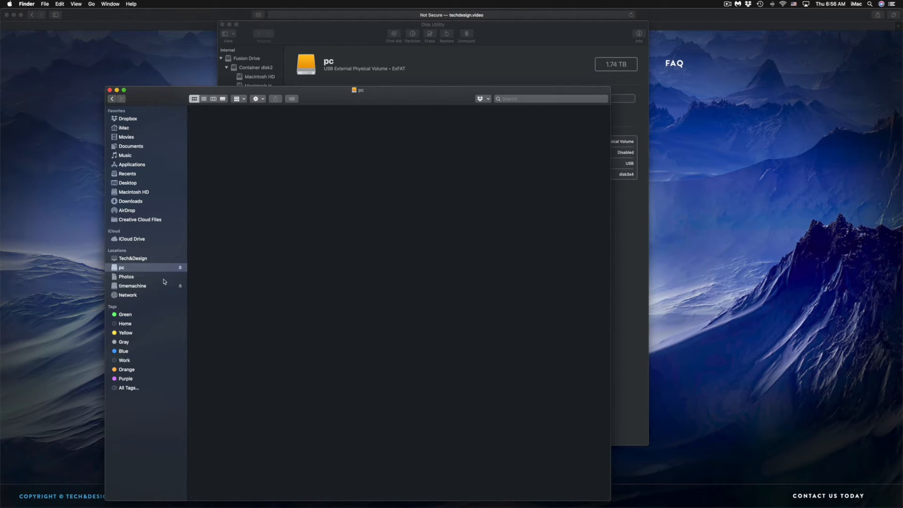
{"action": "left_click", "coordinate": [136, 287]}
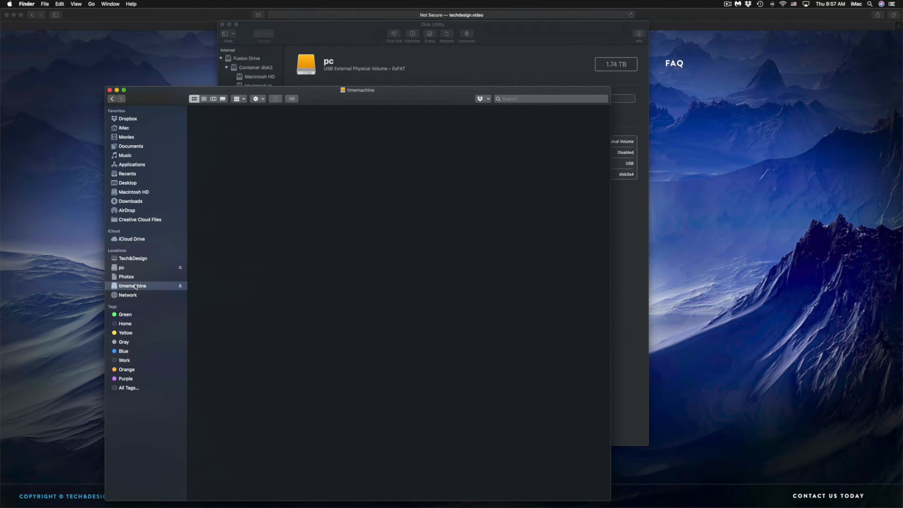
Step: Switch to System Preferences, open the Time Machine settings, and look through the list of existing backup disks
{"action": "mouse_move", "coordinate": [564, 506]}
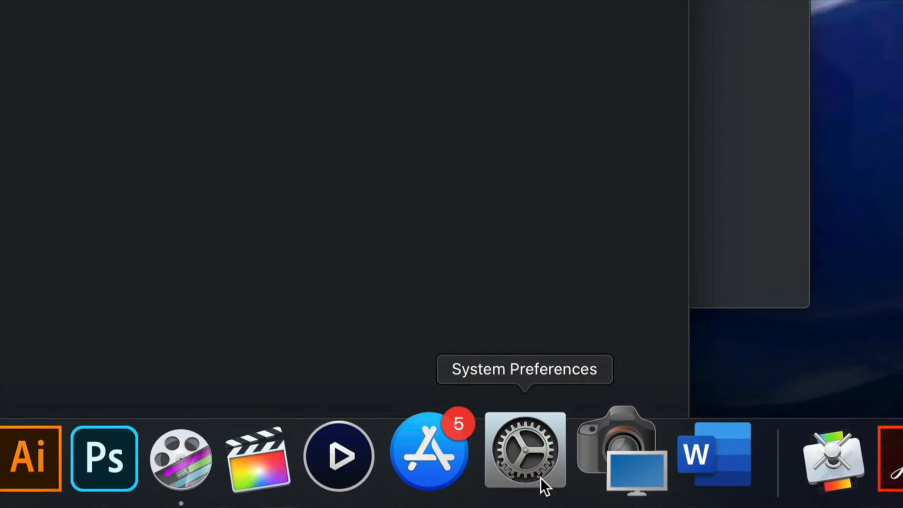
{"action": "left_click", "coordinate": [541, 478]}
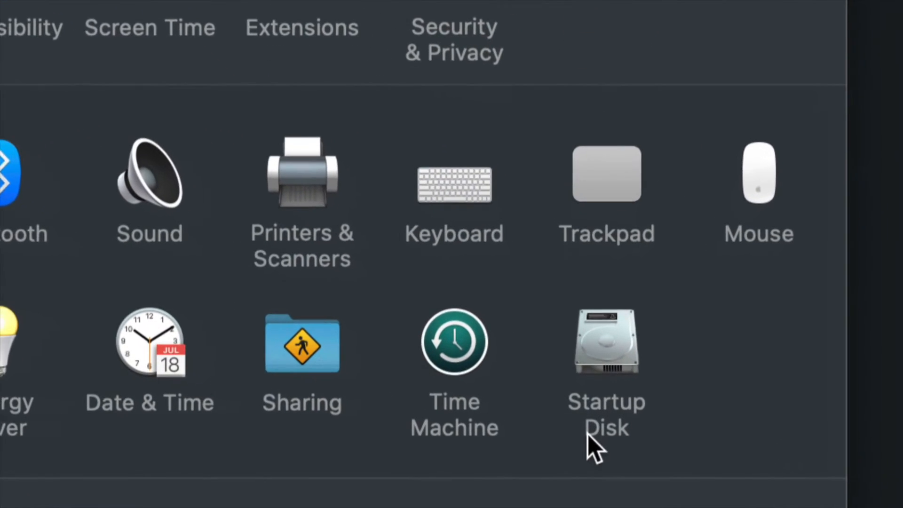
{"action": "left_click", "coordinate": [464, 366]}
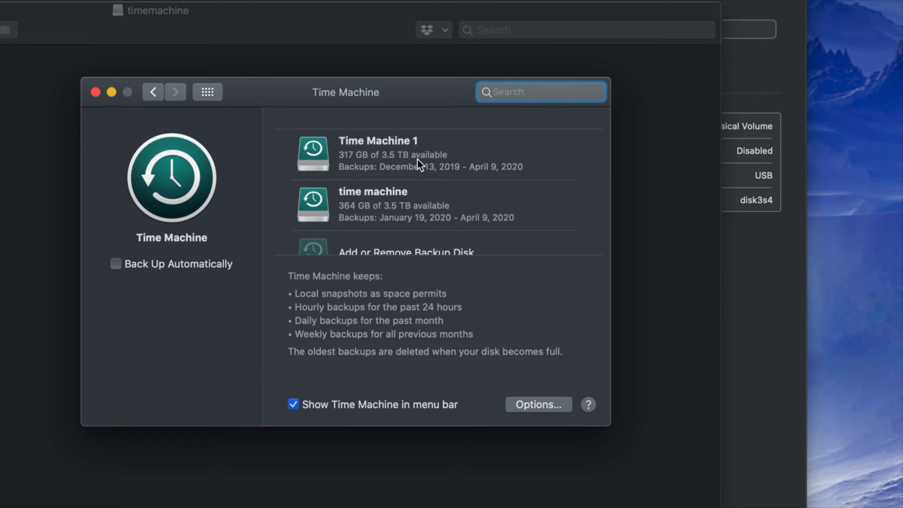
{"action": "scroll", "coordinate": [417, 160], "scroll_direction": "down", "scroll_amount": 3}
{"action": "scroll", "coordinate": [417, 159], "scroll_direction": "up", "scroll_amount": 3}
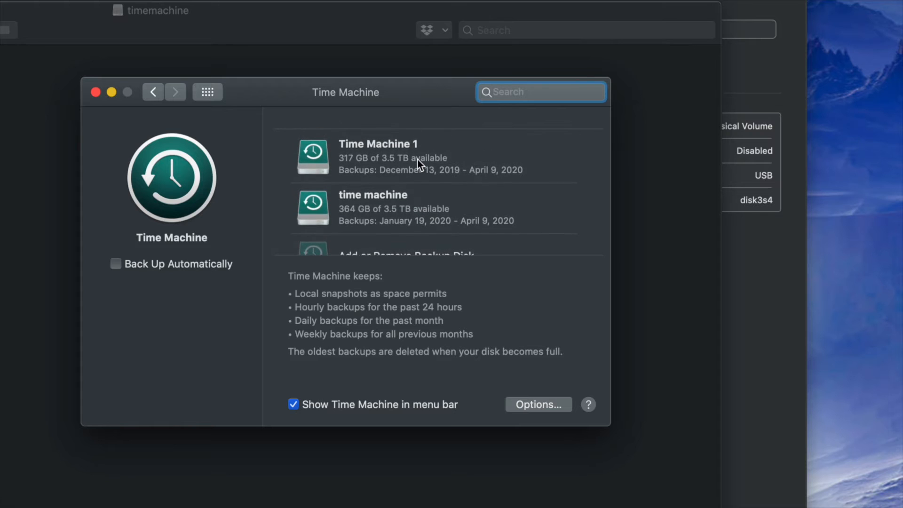
{"action": "scroll", "coordinate": [417, 159], "scroll_direction": "down", "scroll_amount": 2}
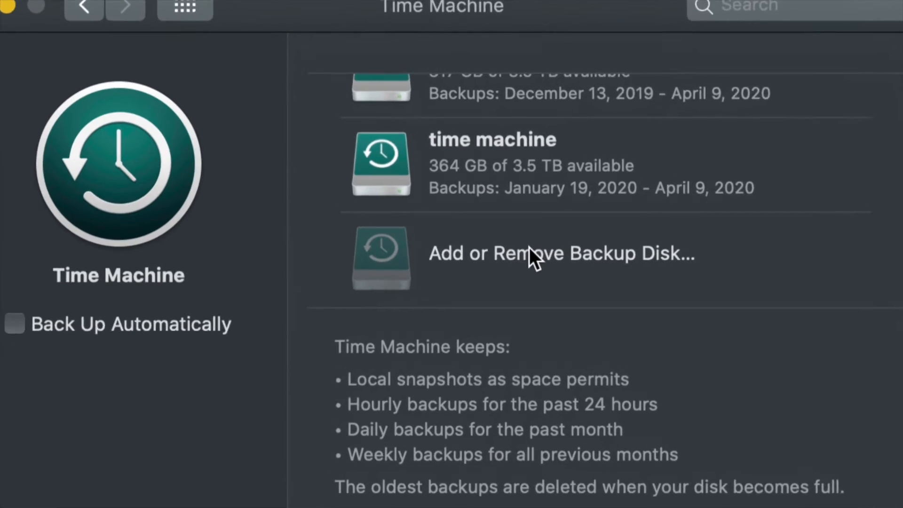
Step: Add the timemachine volume from the available disks as a Time Machine backup disk, leaving backup encryption off
{"action": "left_click", "coordinate": [577, 258]}
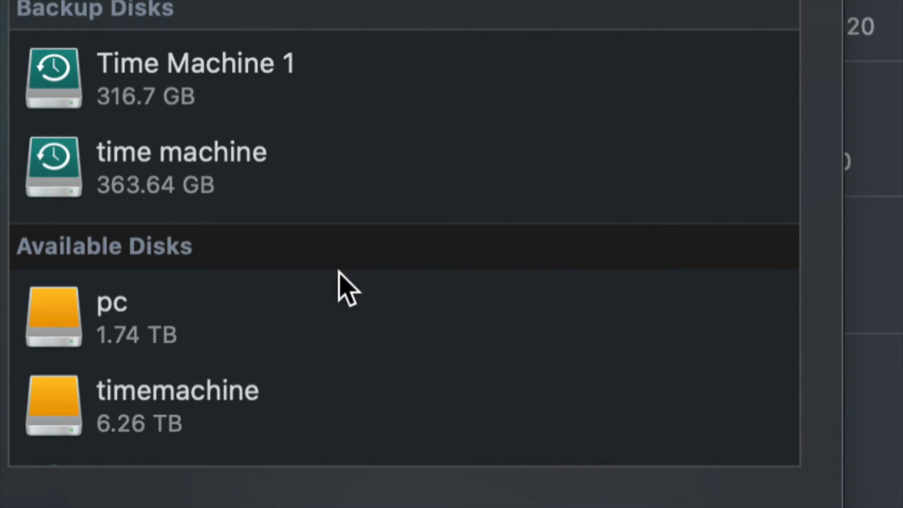
{"action": "scroll", "coordinate": [233, 301], "scroll_direction": "down", "scroll_amount": 3}
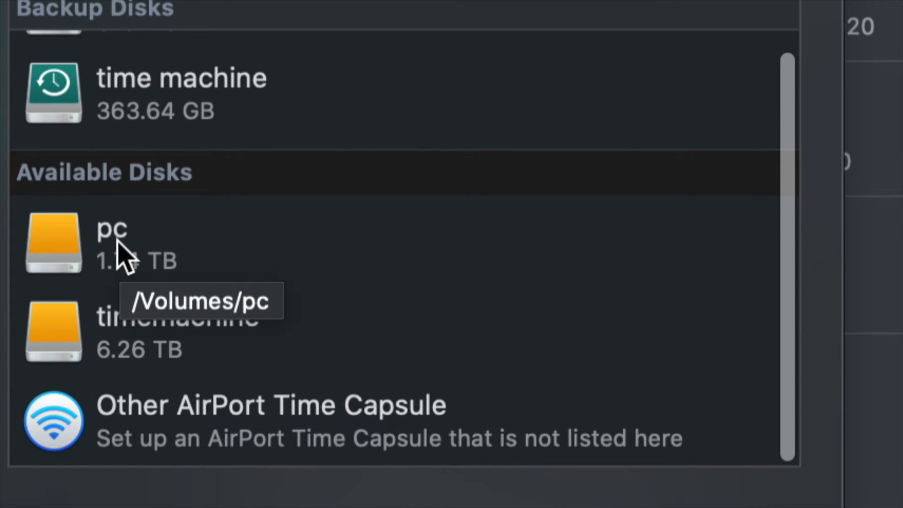
{"action": "left_click", "coordinate": [169, 324]}
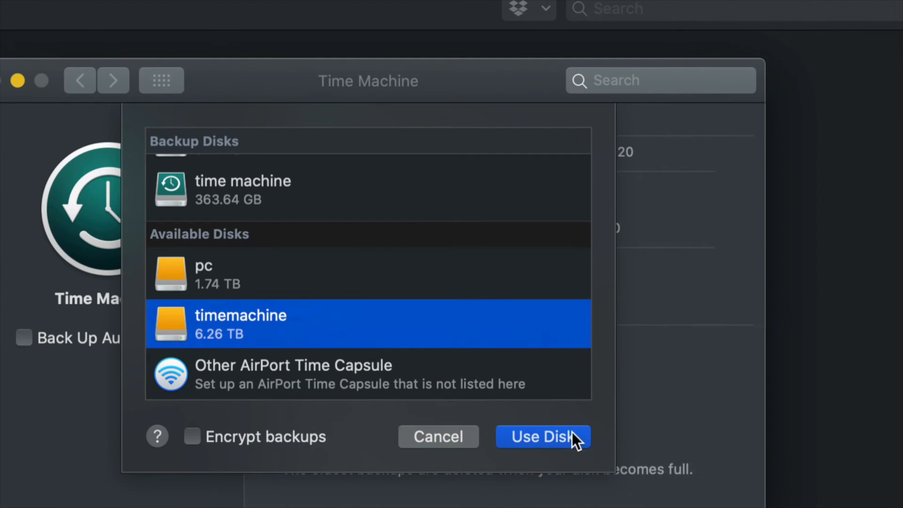
{"action": "left_click", "coordinate": [531, 434]}
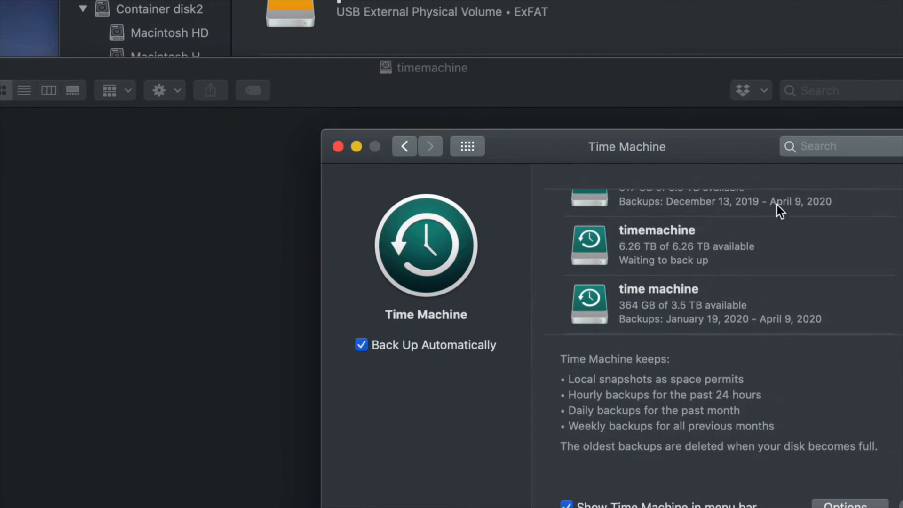
Step: Check the Time Machine status menu, and switch to Disk Utility and back to the Safari window
{"action": "left_click_drag", "start_coordinate": [709, 162], "coordinate": [534, 107]}
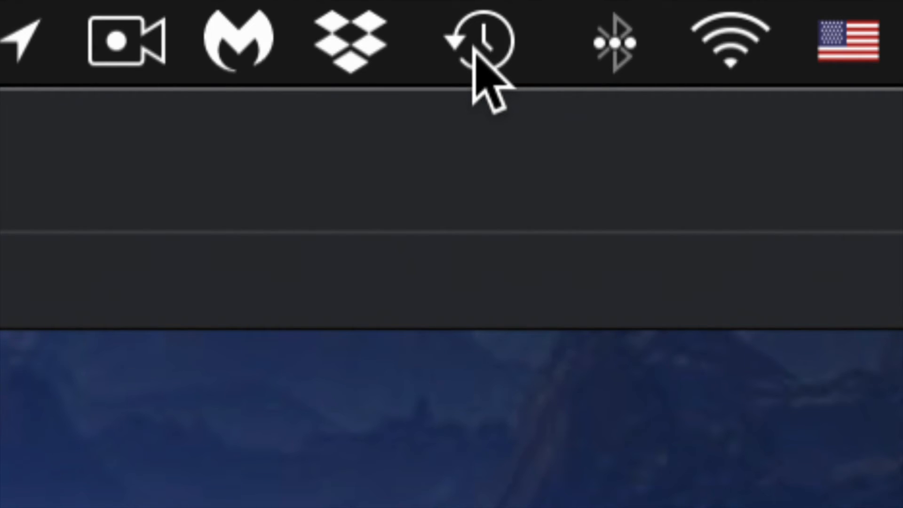
{"action": "left_click", "coordinate": [488, 50]}
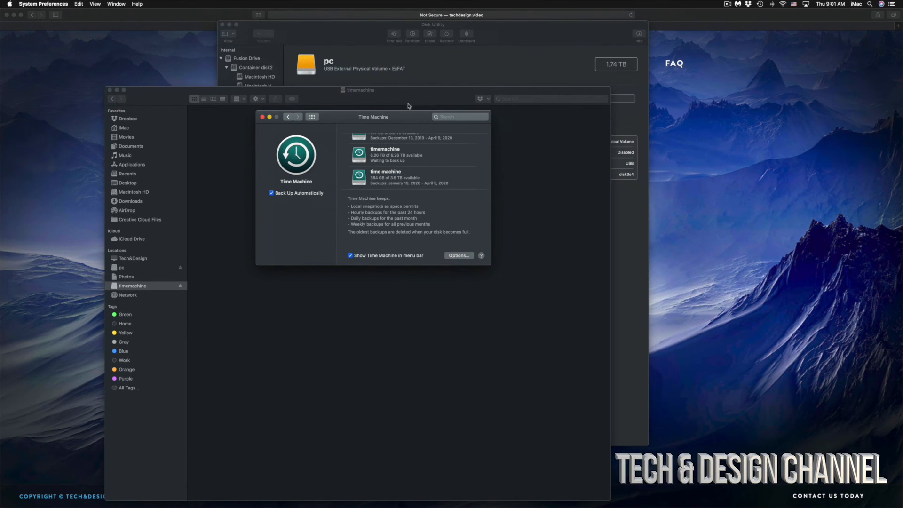
{"action": "left_click", "coordinate": [499, 41]}
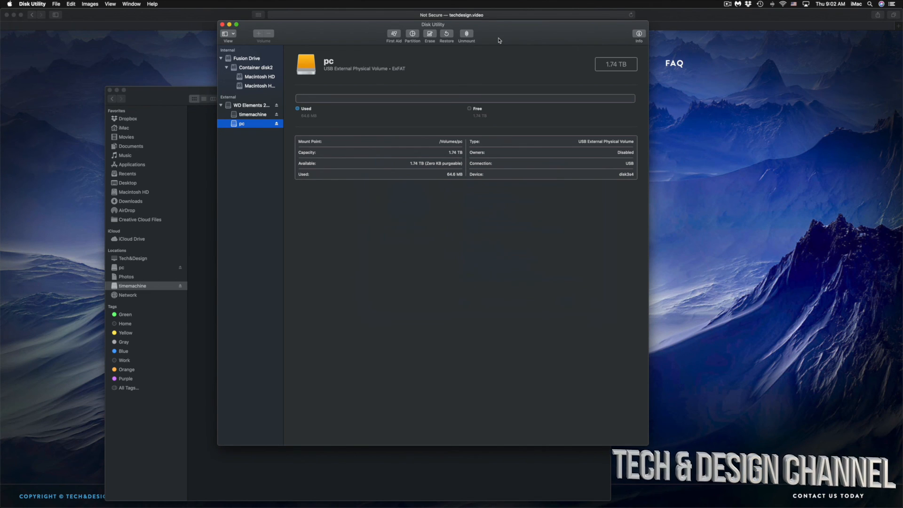
{"action": "left_click", "coordinate": [775, 127]}
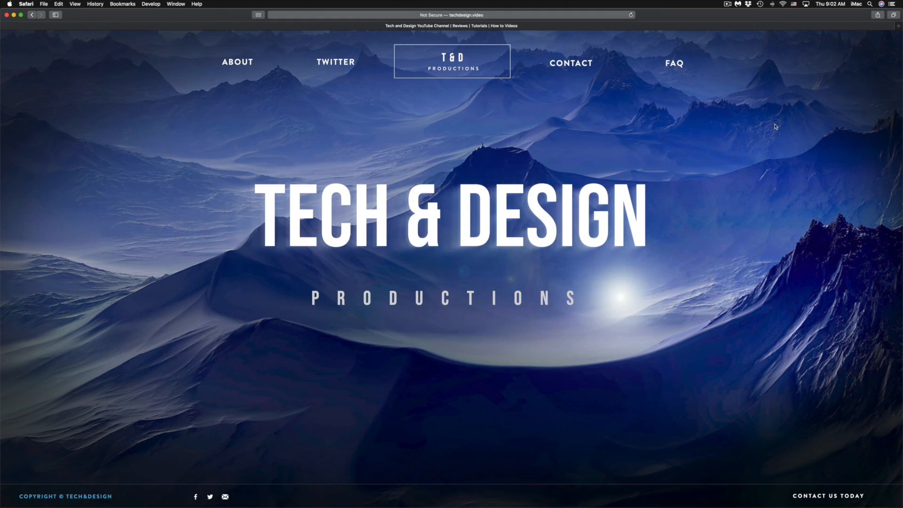